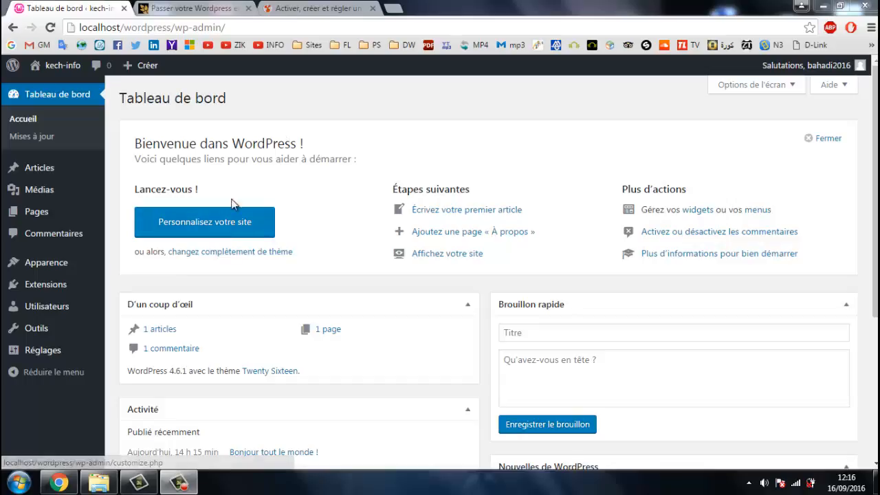
Open wp-config.php from C:\wamp\www\wordpress in Notepad++ for editing.
{"action": "left_click", "coordinate": [98, 485]}
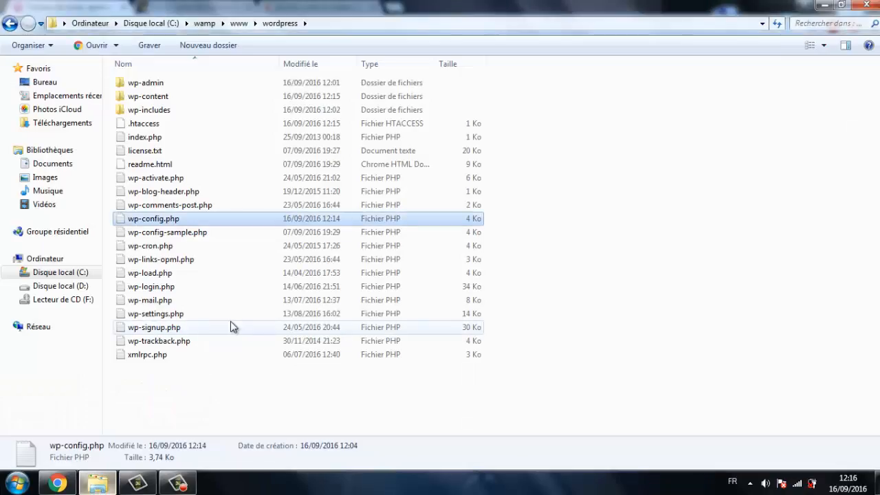
{"action": "left_click", "coordinate": [190, 387]}
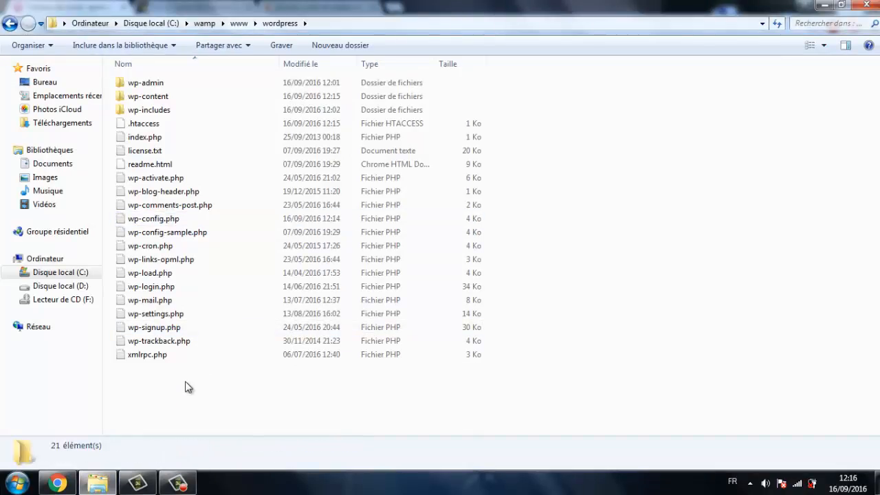
{"action": "key", "text": "BackSpace"}
{"action": "key", "text": "Return"}
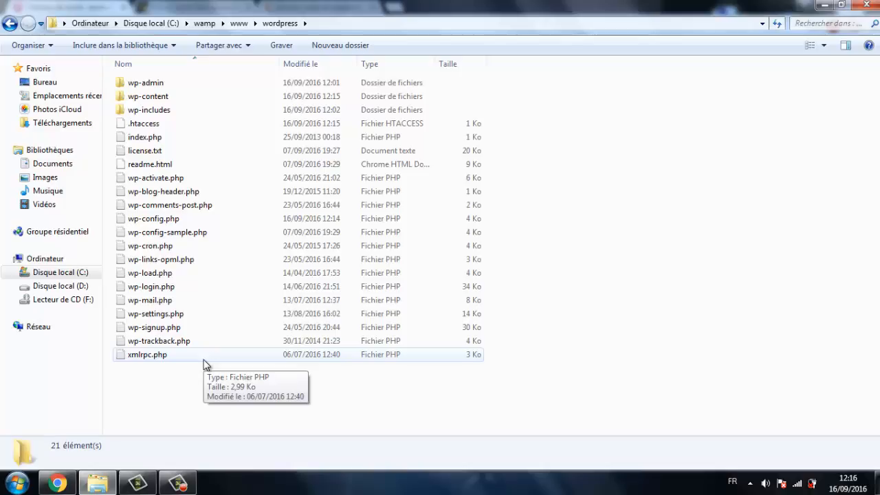
{"action": "key", "text": "BackSpace"}
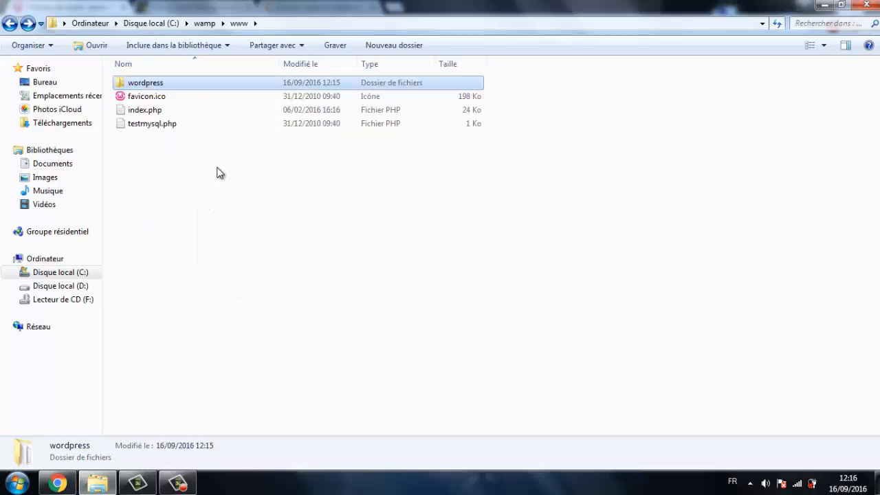
{"action": "double_click", "coordinate": [189, 78]}
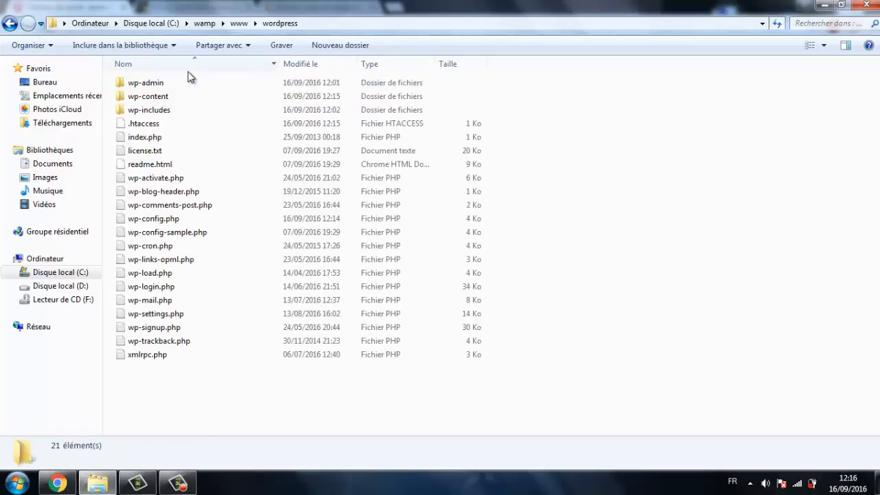
{"action": "right_click", "coordinate": [193, 222]}
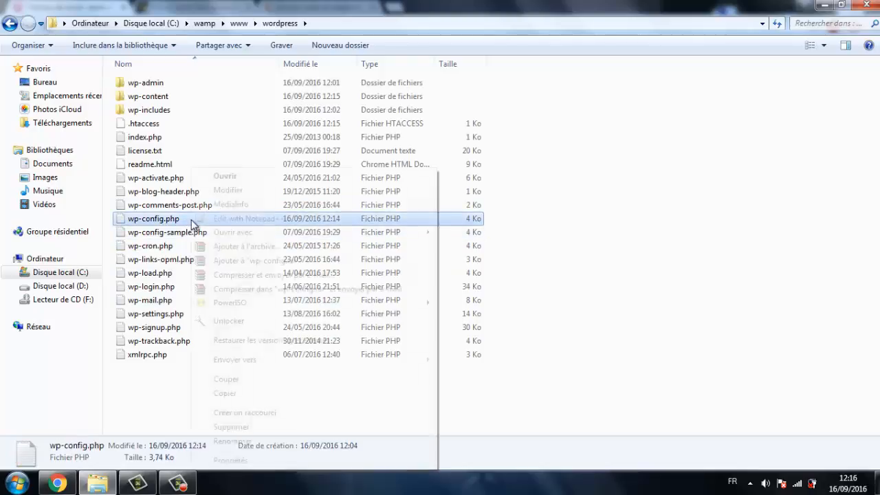
{"action": "left_click", "coordinate": [246, 220]}
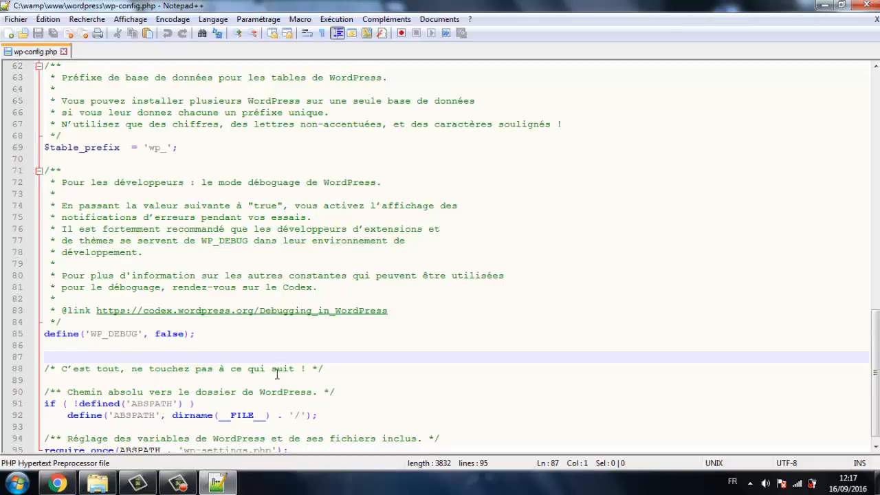
Paste a /* Multisite */ comment and define('WP_ALLOW_MULTISITE', true); below WP_DEBUG, then save.
{"action": "left_click", "coordinate": [178, 346]}
{"action": "key", "text": "Return"}
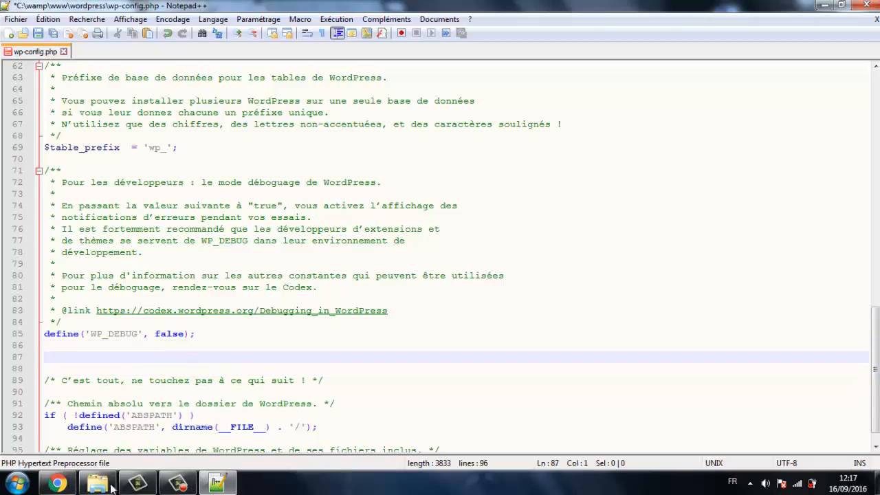
{"action": "right_click", "coordinate": [161, 359]}
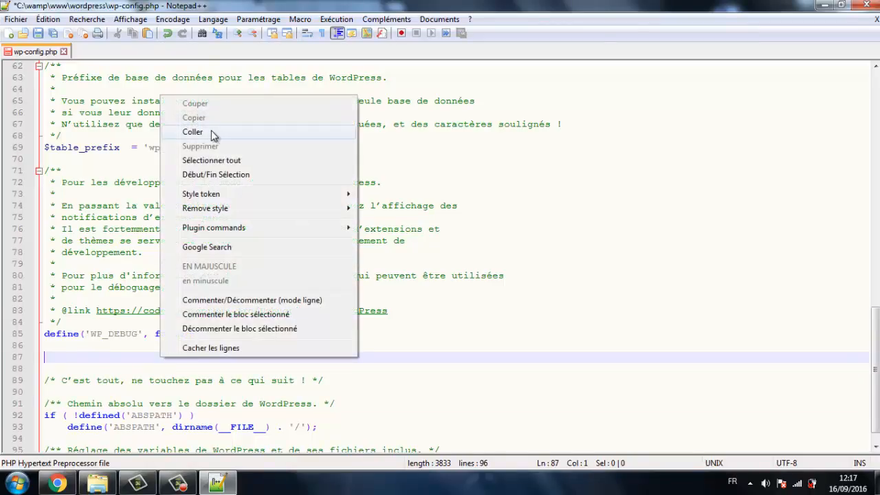
{"action": "left_click", "coordinate": [194, 132]}
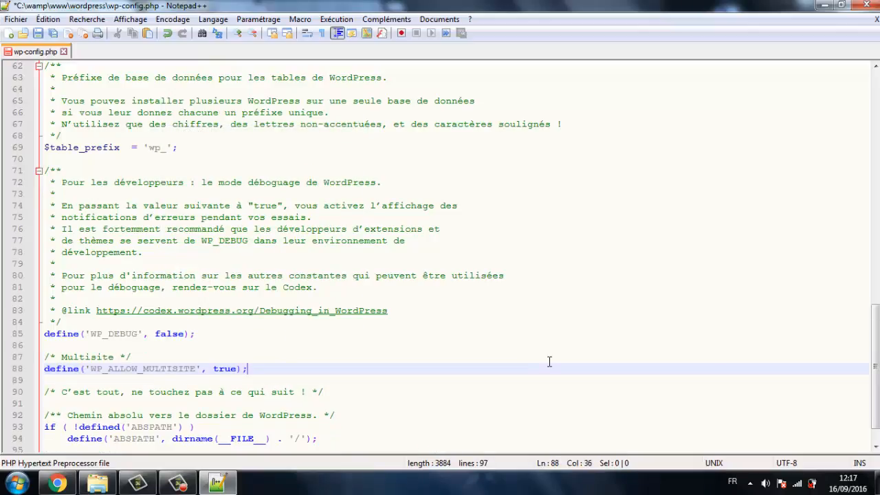
{"action": "key", "text": "ctrl+s"}
{"action": "left_click", "coordinate": [16, 483]}
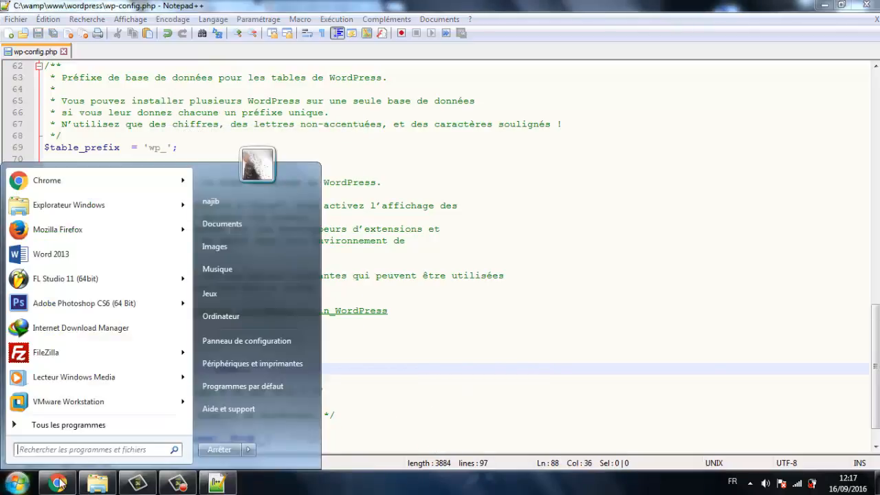
Reload the dashboard and install the network from Outils > Création du réseau.
{"action": "left_click", "coordinate": [59, 483]}
{"action": "mouse_move", "coordinate": [50, 330]}
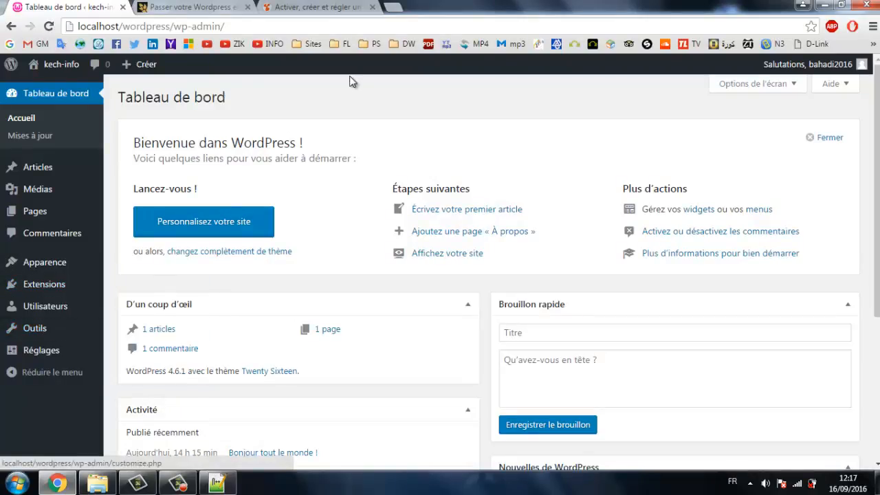
{"action": "key", "text": "F5"}
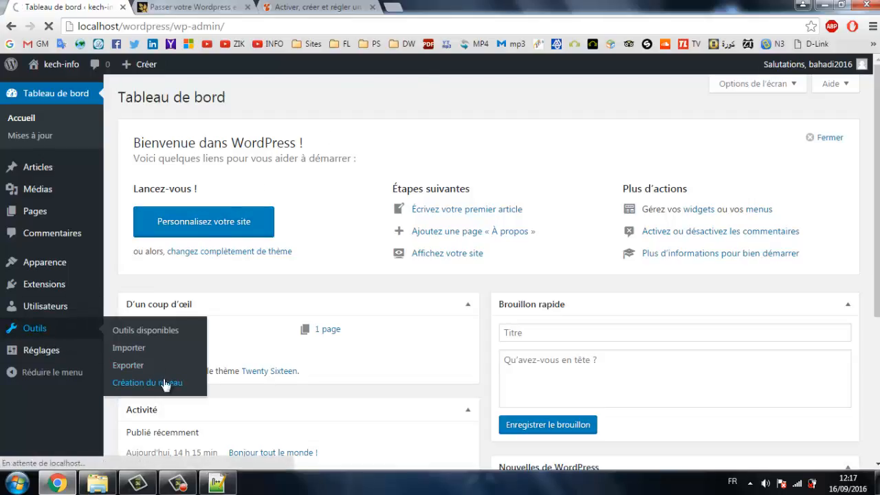
{"action": "left_click", "coordinate": [165, 384]}
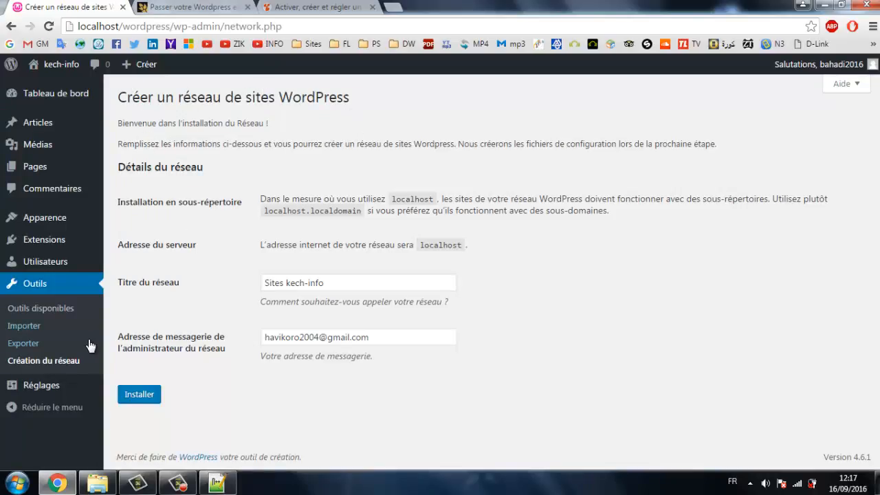
{"action": "left_click", "coordinate": [137, 396]}
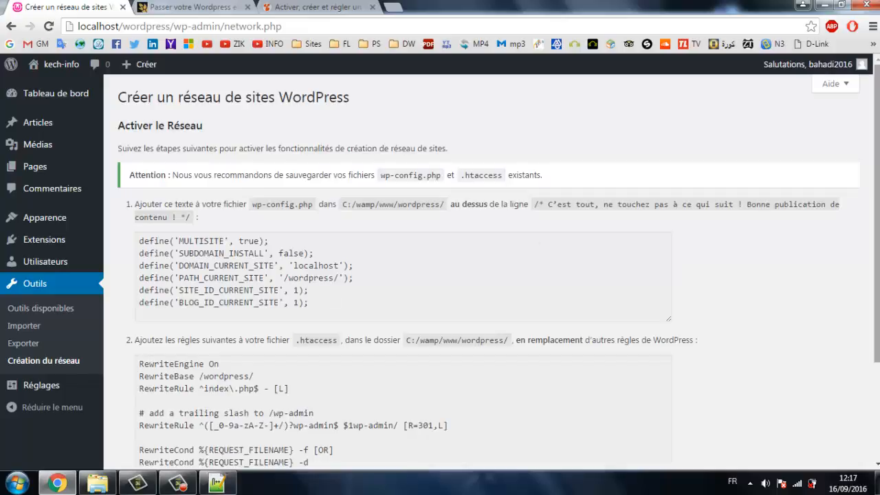
Copy the six MULTISITE define lines from the first code box and return to wp-config.php.
{"action": "scroll", "coordinate": [488, 275], "scroll_direction": "down", "scroll_amount": 3}
{"action": "scroll", "coordinate": [488, 275], "scroll_direction": "up", "scroll_amount": 2}
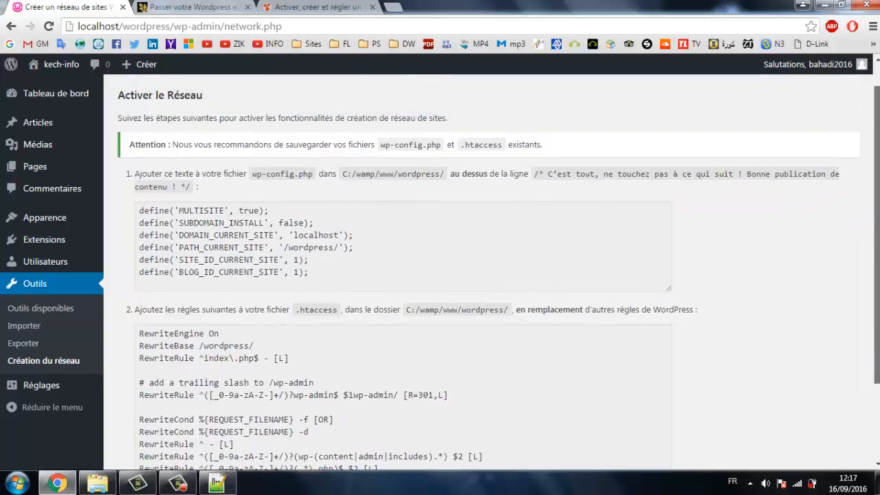
{"action": "left_click_drag", "start_coordinate": [317, 274], "coordinate": [141, 215]}
{"action": "key", "text": "ctrl+c"}
{"action": "right_click", "coordinate": [179, 227]}
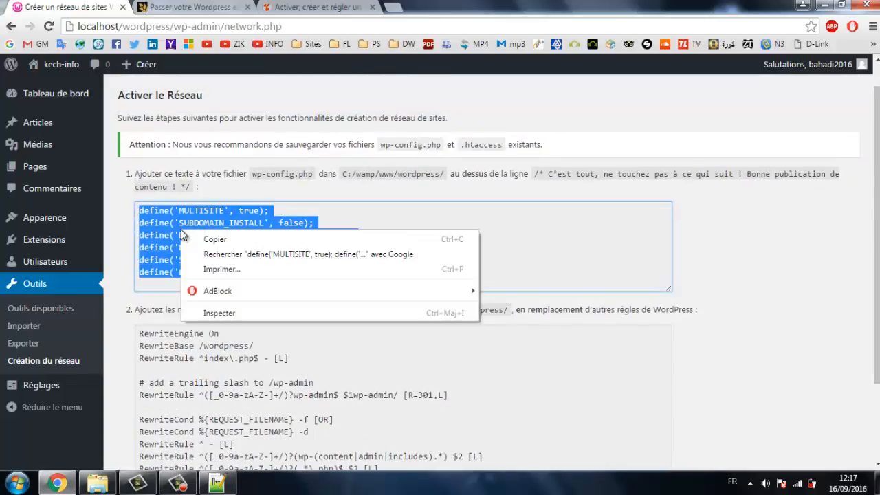
{"action": "left_click", "coordinate": [199, 240]}
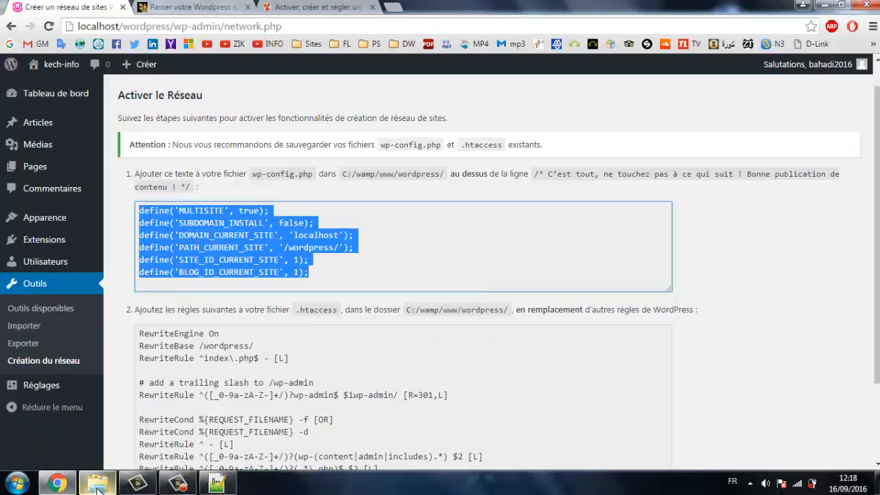
{"action": "left_click", "coordinate": [218, 483]}
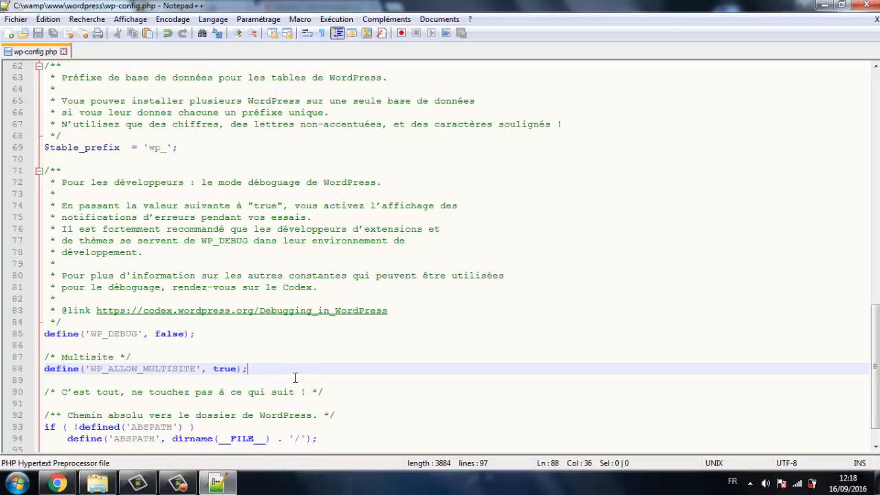
Paste the six network defines at line 90 of wp-config.php and save the file.
{"action": "key", "text": "Return"}
{"action": "key", "text": "Return"}
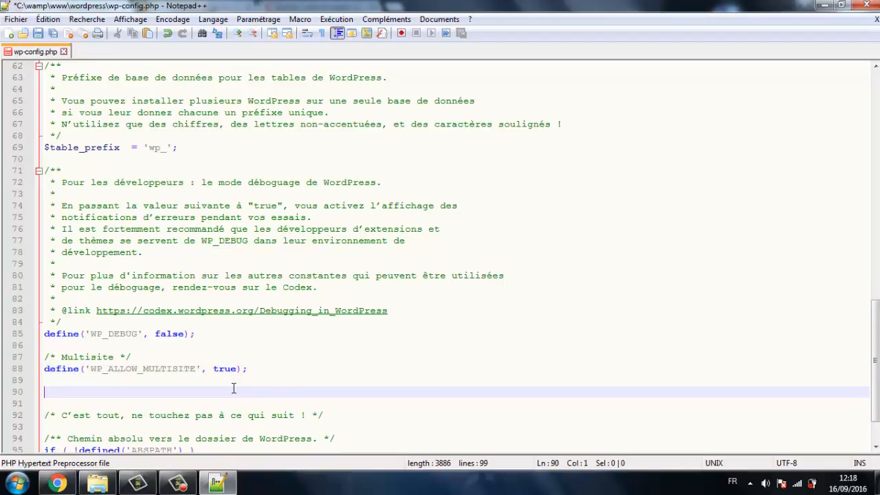
{"action": "right_click", "coordinate": [234, 389]}
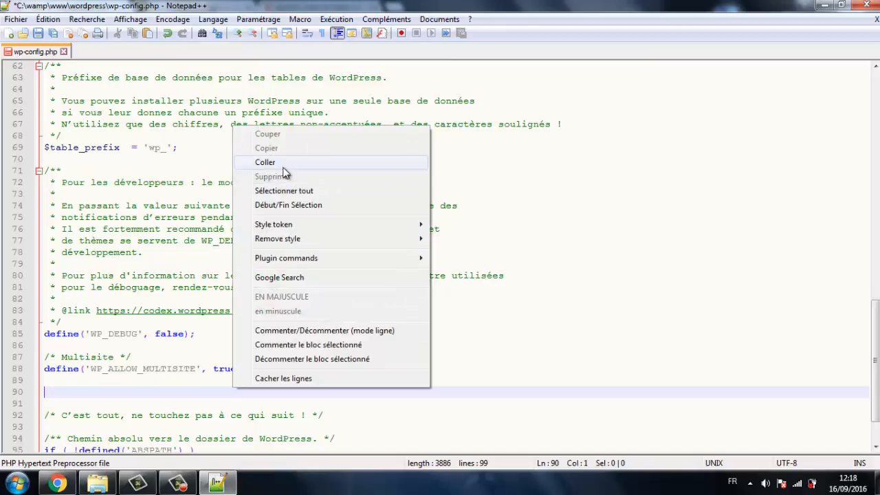
{"action": "left_click", "coordinate": [282, 164]}
{"action": "key", "text": "ctrl+s"}
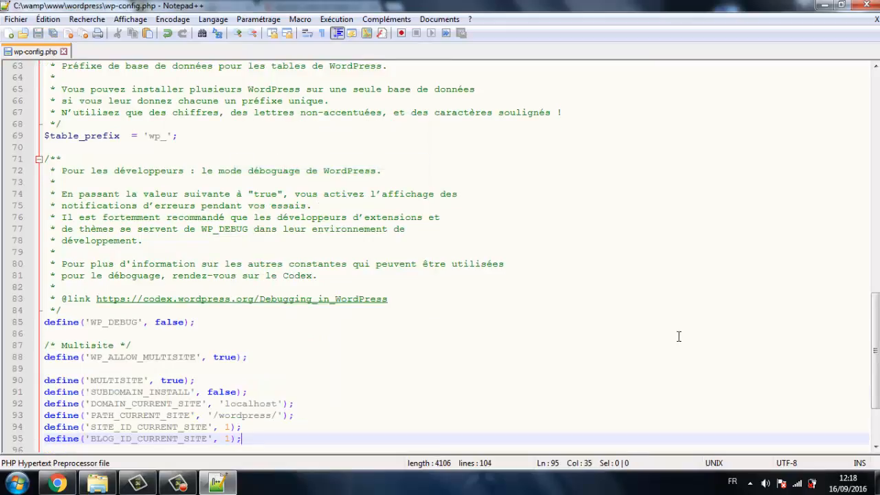
{"action": "left_click", "coordinate": [57, 483]}
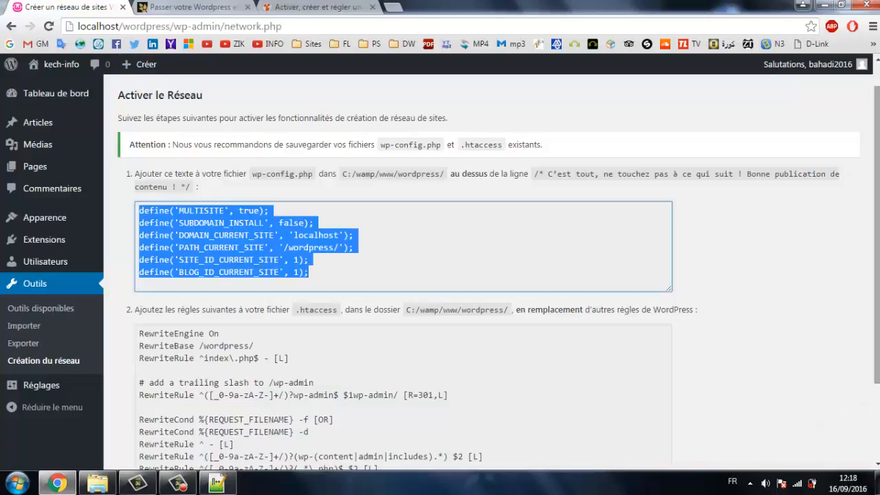
Copy the network's .htaccess rewrite rules from the second code box.
{"action": "left_click_drag", "start_coordinate": [877, 237], "coordinate": [876, 316]}
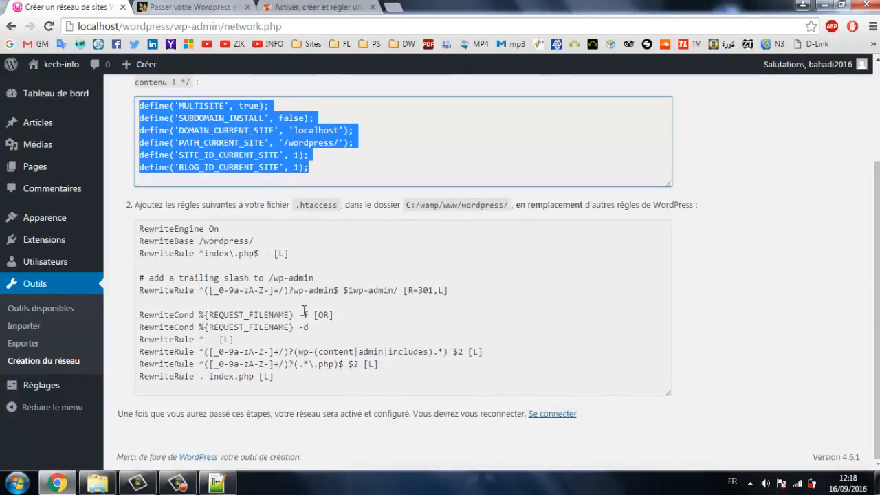
{"action": "left_click_drag", "start_coordinate": [284, 385], "coordinate": [137, 227]}
{"action": "key", "text": "ctrl+c"}
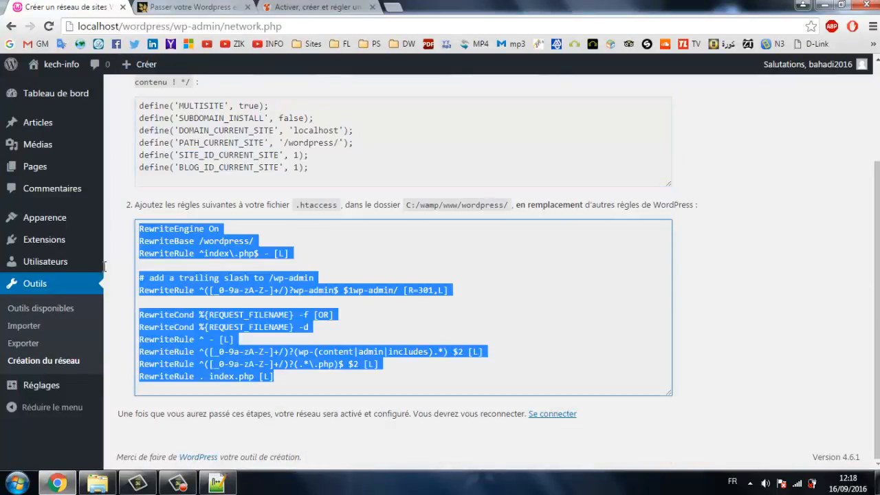
{"action": "right_click", "coordinate": [171, 234]}
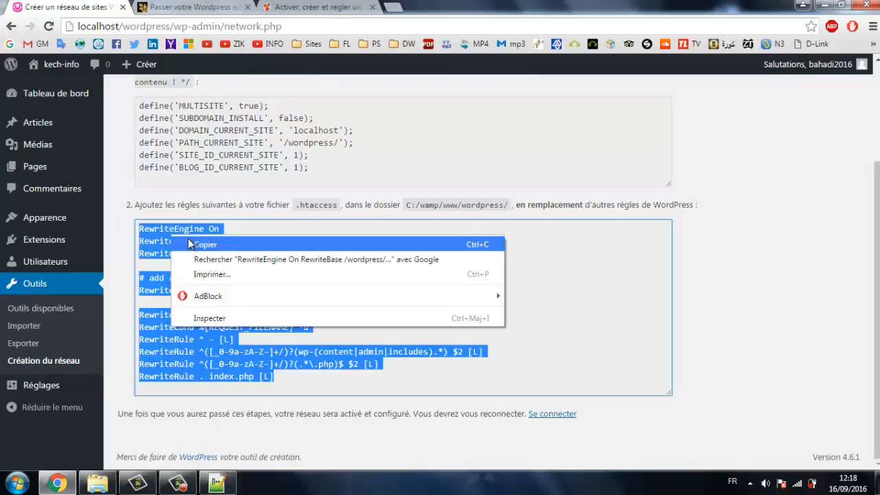
{"action": "left_click", "coordinate": [188, 238]}
Open the wordpress folder's .htaccess file in Notepad++.
{"action": "left_click", "coordinate": [98, 485]}
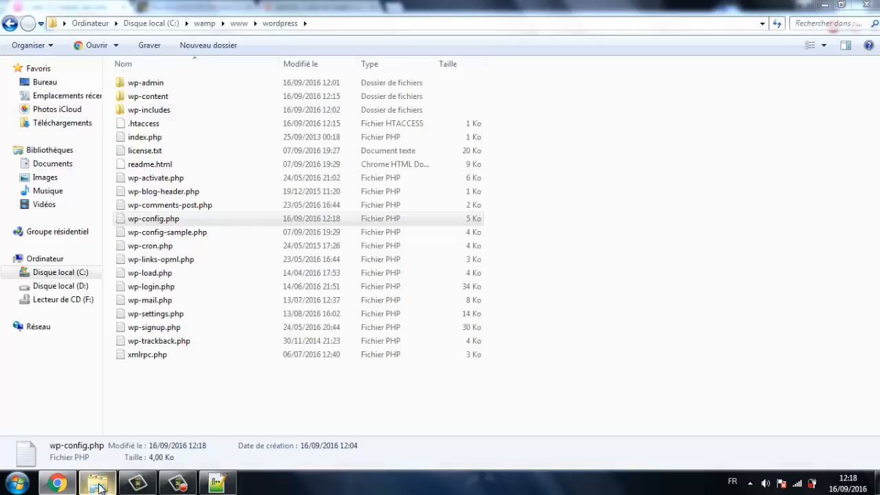
{"action": "right_click", "coordinate": [191, 125]}
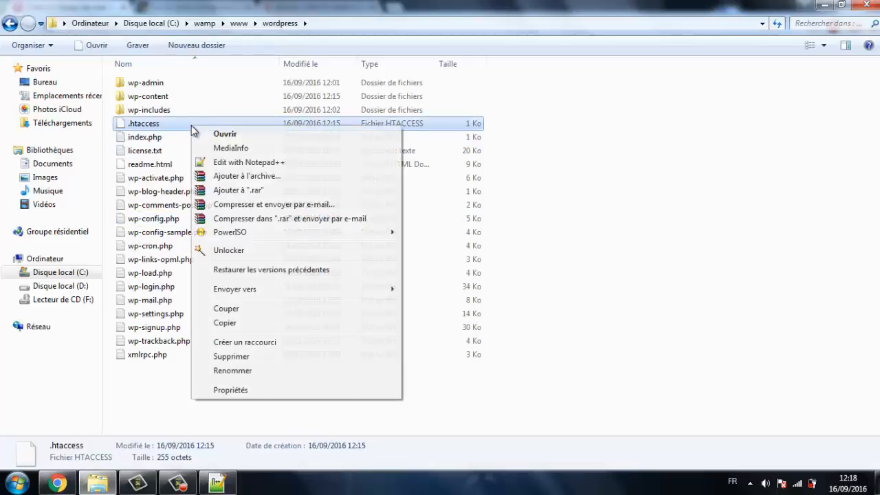
{"action": "left_click", "coordinate": [237, 165]}
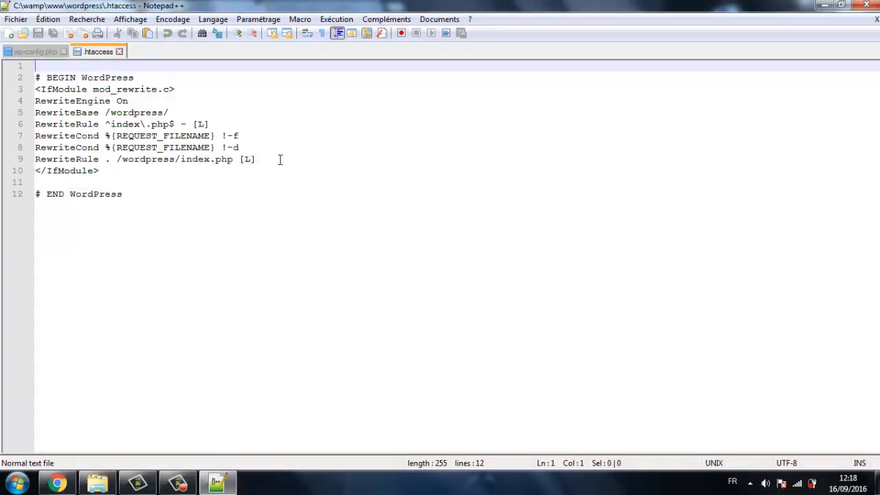
Replace the old rewrite lines in .htaccess with the multisite rules and save.
{"action": "left_click_drag", "start_coordinate": [269, 159], "coordinate": [14, 106]}
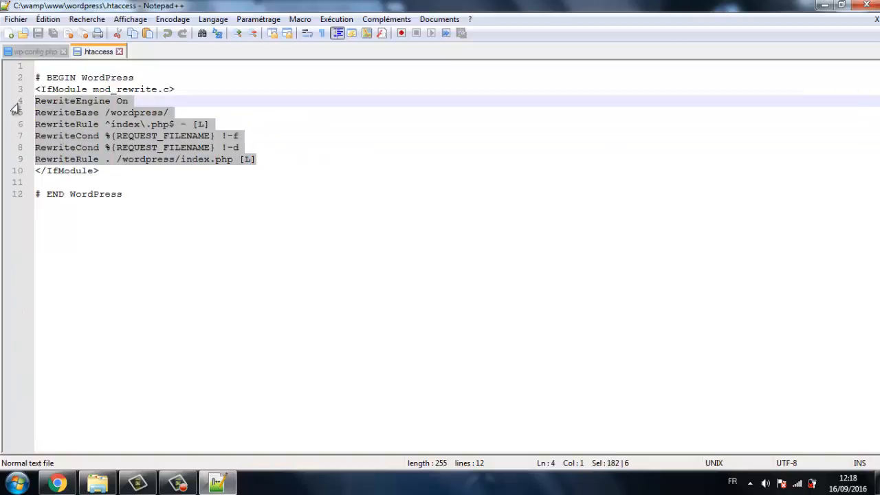
{"action": "key", "text": "ctrl+v"}
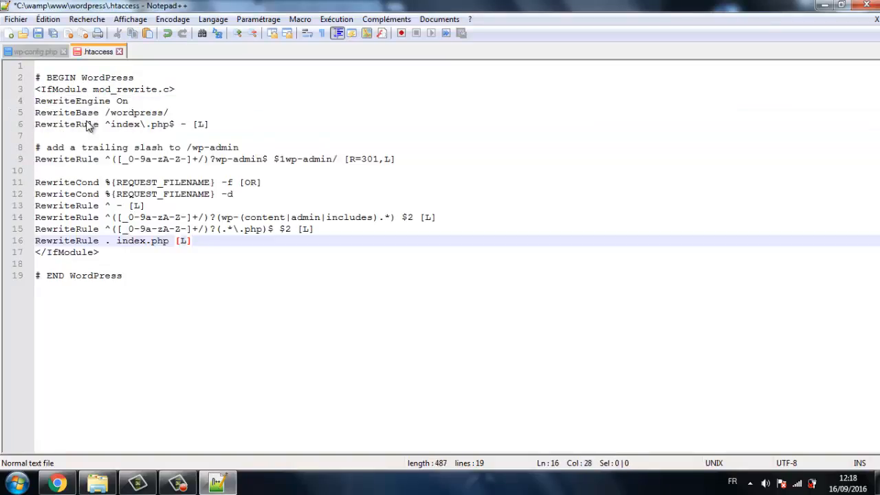
{"action": "key", "text": "ctrl+s"}
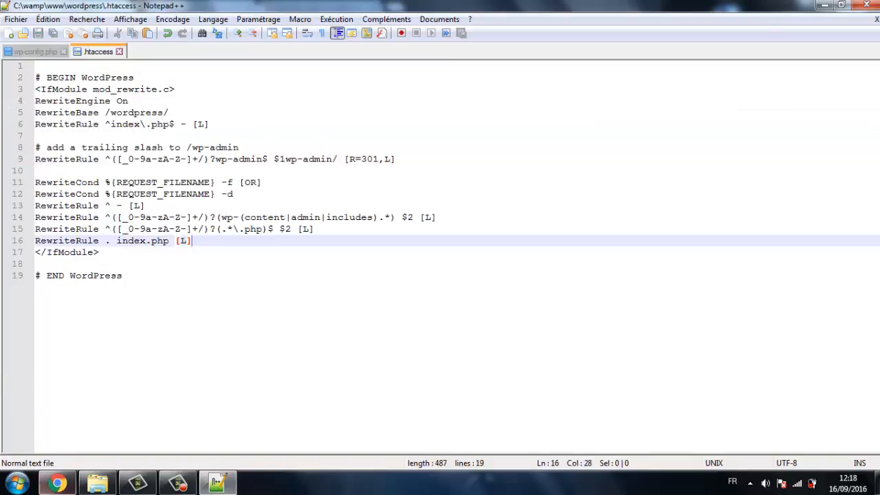
{"action": "left_click", "coordinate": [58, 483]}
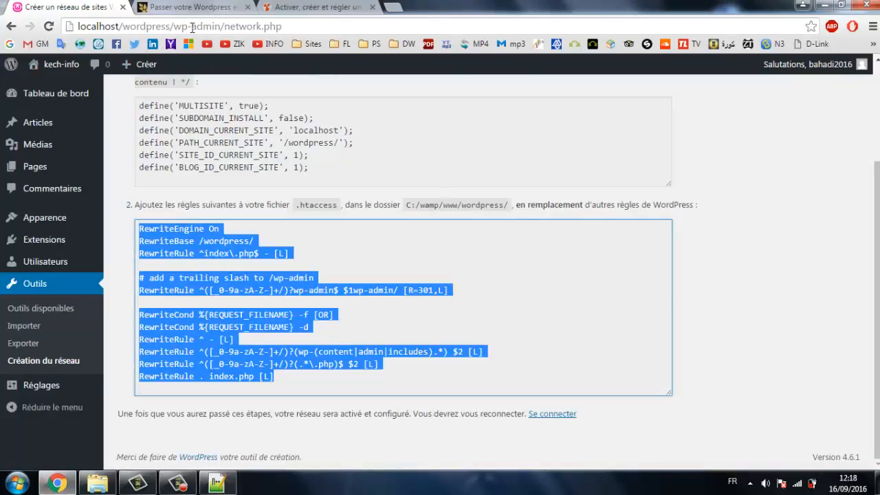
Reload the setup page, log in with the prefilled credentials and reach Mes sites > Admin du réseau.
{"action": "left_click", "coordinate": [194, 29]}
{"action": "key", "text": "Return"}
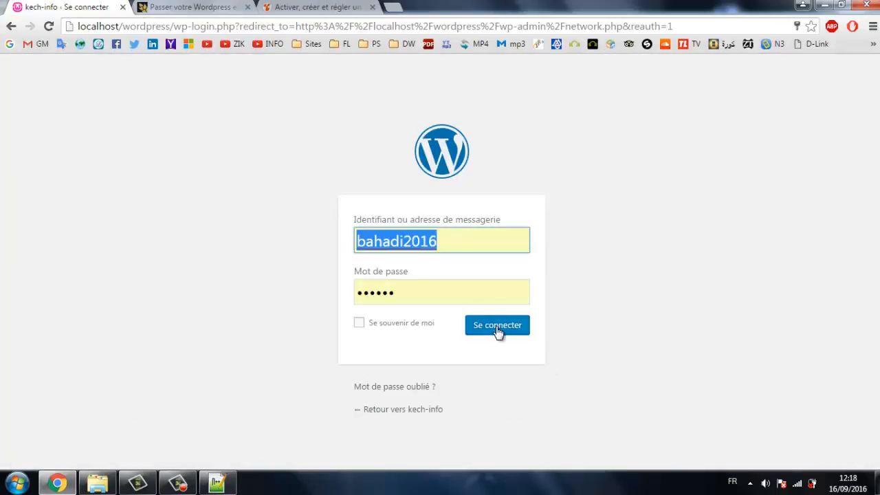
{"action": "left_click", "coordinate": [499, 329]}
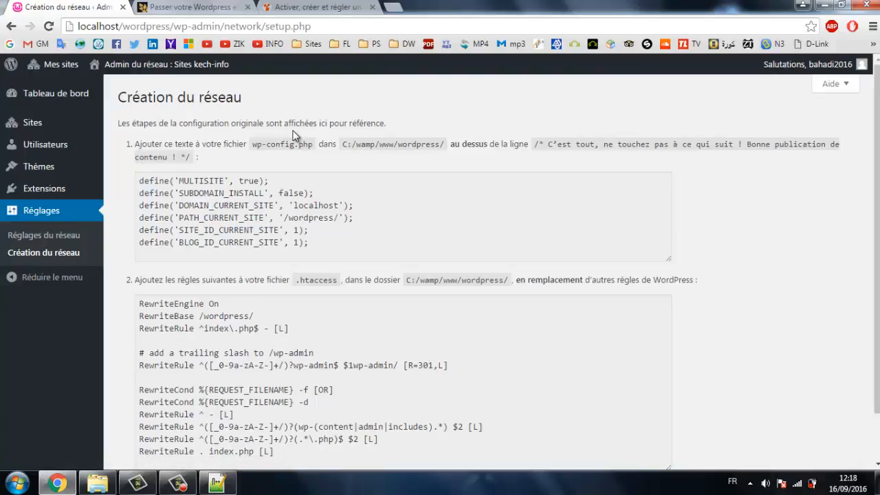
{"action": "mouse_move", "coordinate": [65, 65]}
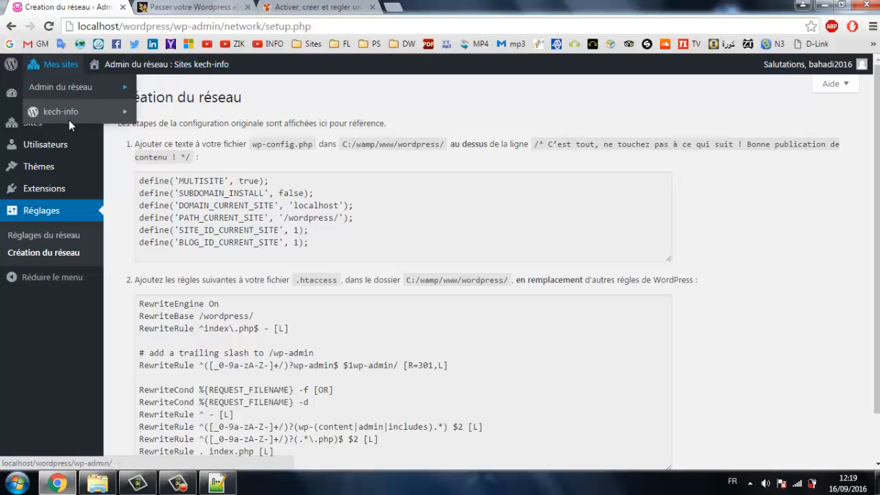
{"action": "mouse_move", "coordinate": [75, 118]}
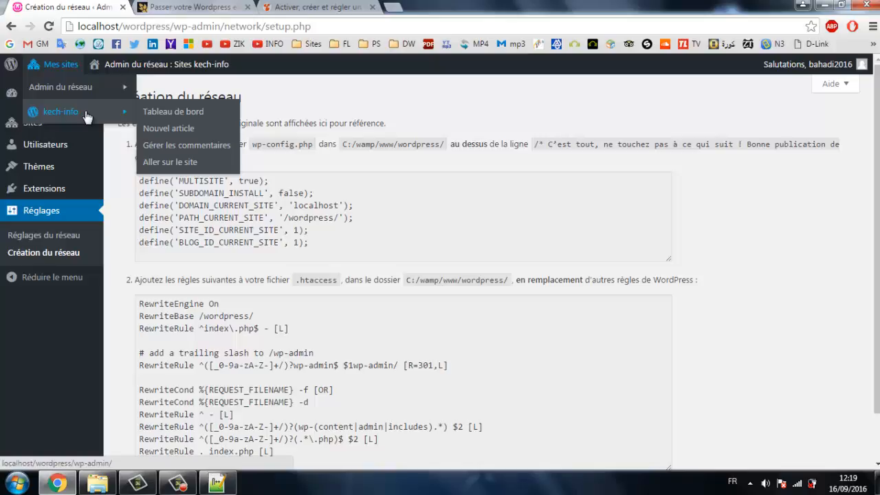
{"action": "mouse_move", "coordinate": [65, 89]}
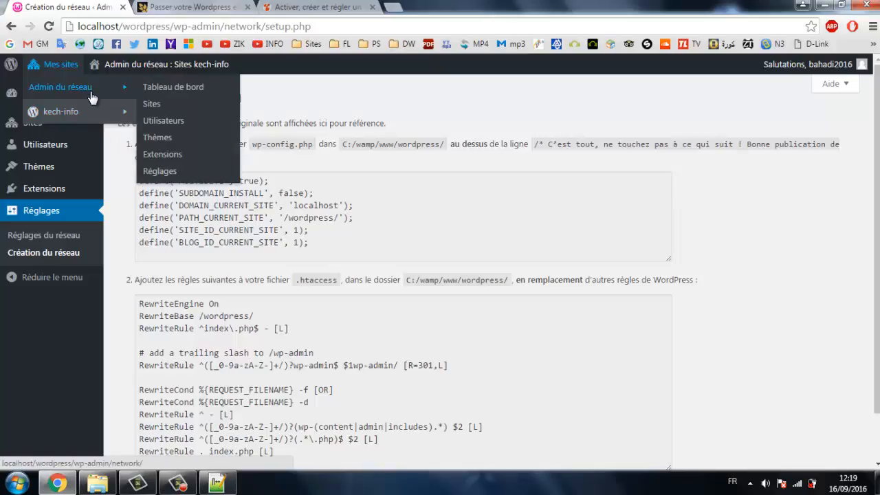
View the network Sites list, holding only localhost/wordpress, and consult the reference multisite article.
{"action": "left_click", "coordinate": [152, 107]}
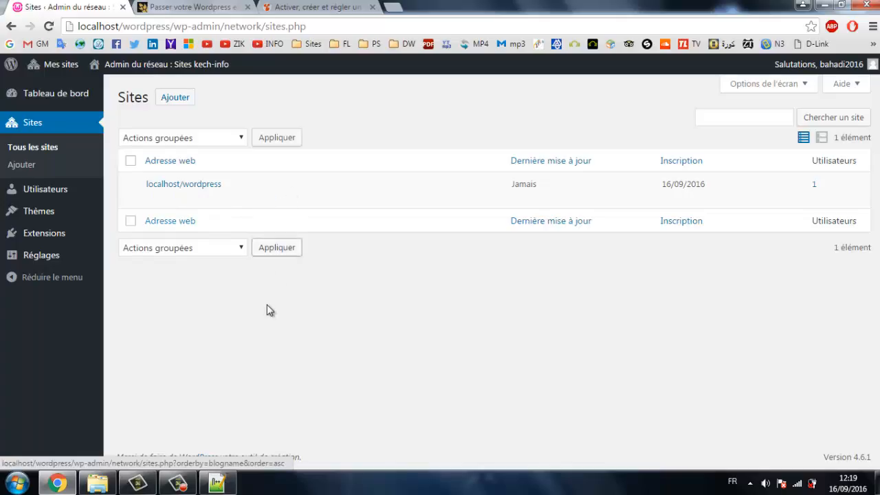
{"action": "mouse_move", "coordinate": [298, 208]}
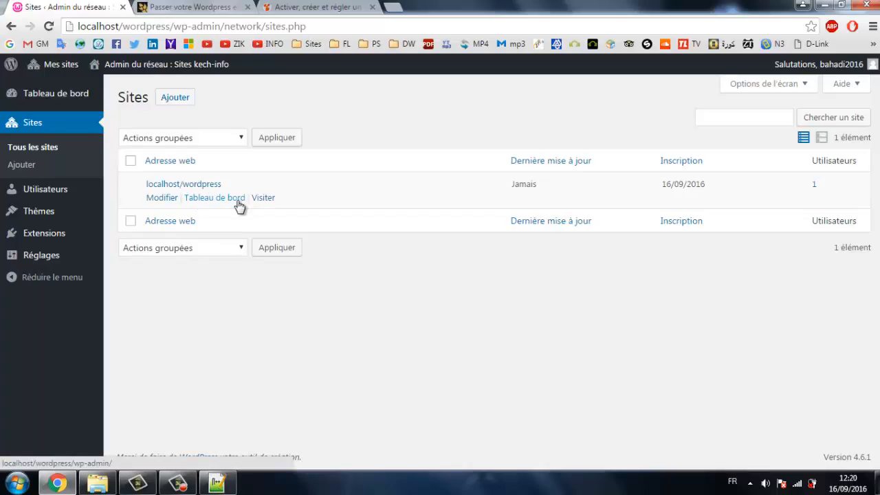
{"action": "left_click", "coordinate": [216, 6]}
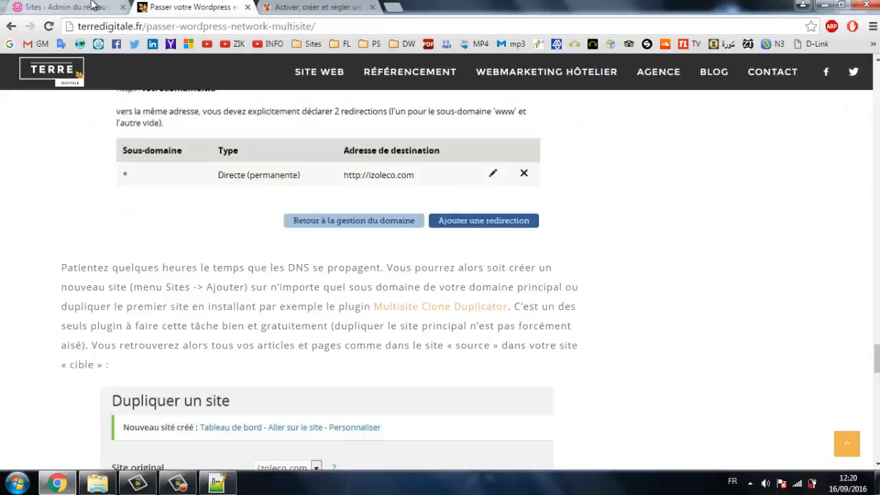
{"action": "left_click", "coordinate": [75, 6]}
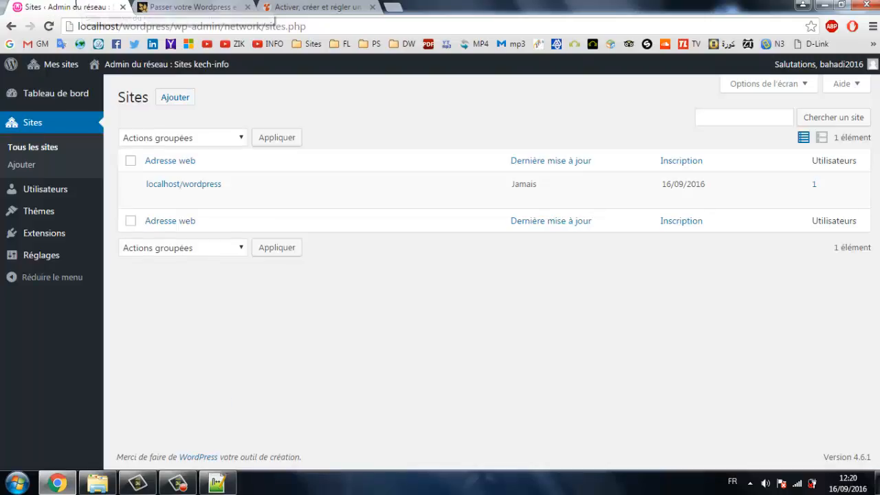
Go to the network Extensions page via Mes sites > Admin du réseau.
{"action": "mouse_move", "coordinate": [71, 72]}
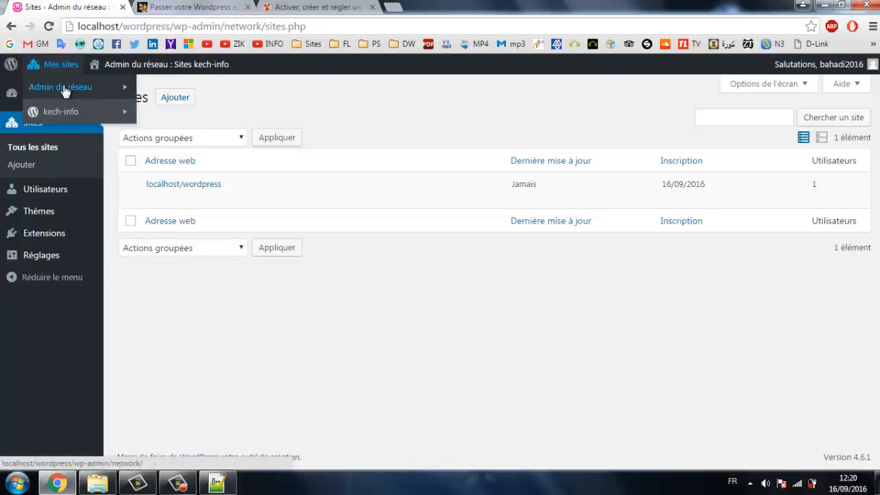
{"action": "mouse_move", "coordinate": [64, 88]}
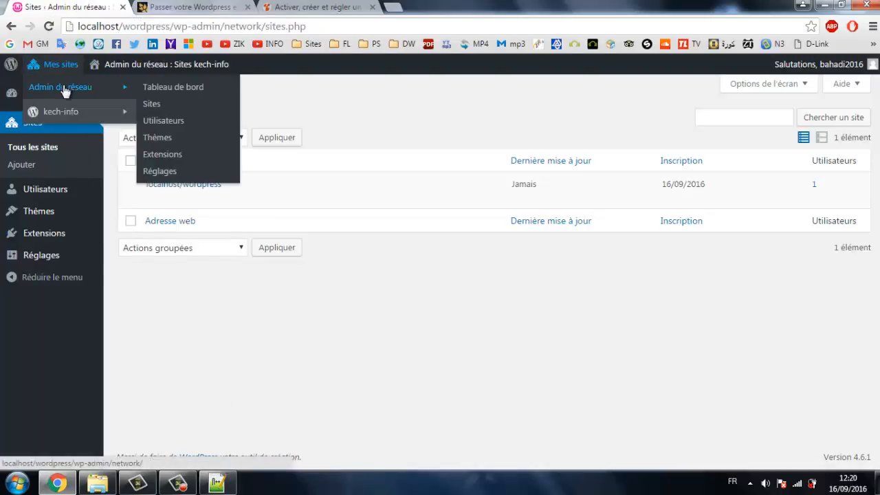
{"action": "left_click", "coordinate": [167, 154]}
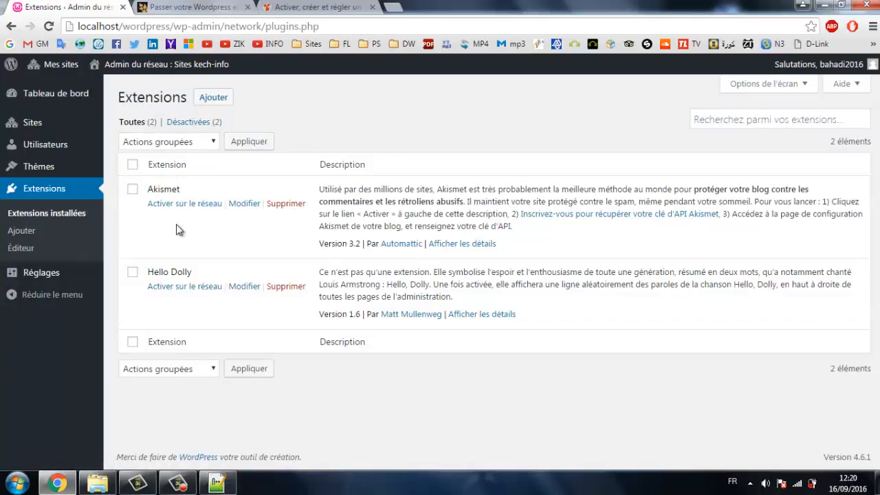
Open Ajouter des extensions and copy 'Multisite Clone Duplicator' from the reference article.
{"action": "left_click", "coordinate": [230, 101]}
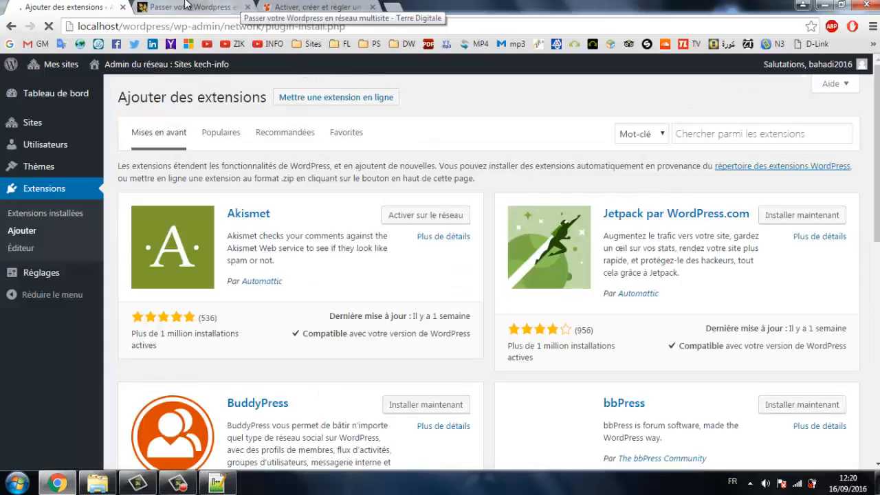
{"action": "left_click", "coordinate": [186, 7]}
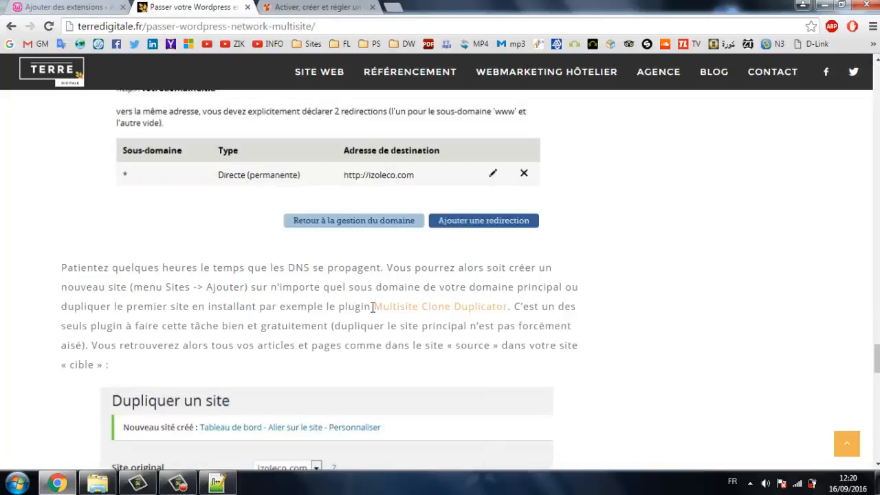
{"action": "left_click_drag", "start_coordinate": [372, 306], "coordinate": [512, 310]}
{"action": "key", "text": "ctrl+c"}
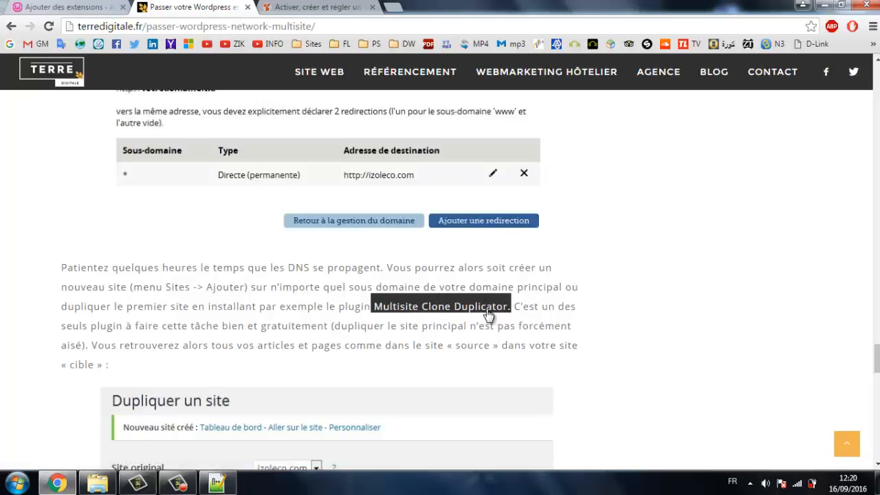
{"action": "right_click", "coordinate": [487, 309]}
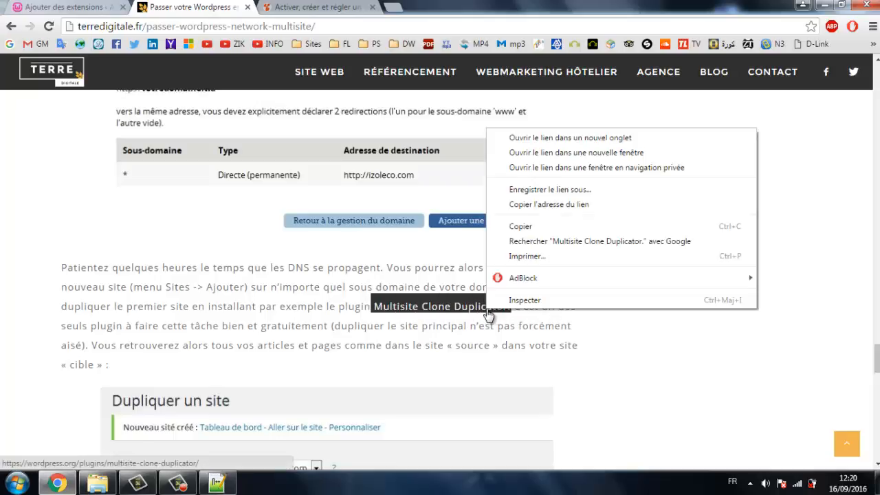
{"action": "left_click", "coordinate": [539, 235]}
{"action": "left_click", "coordinate": [52, 7]}
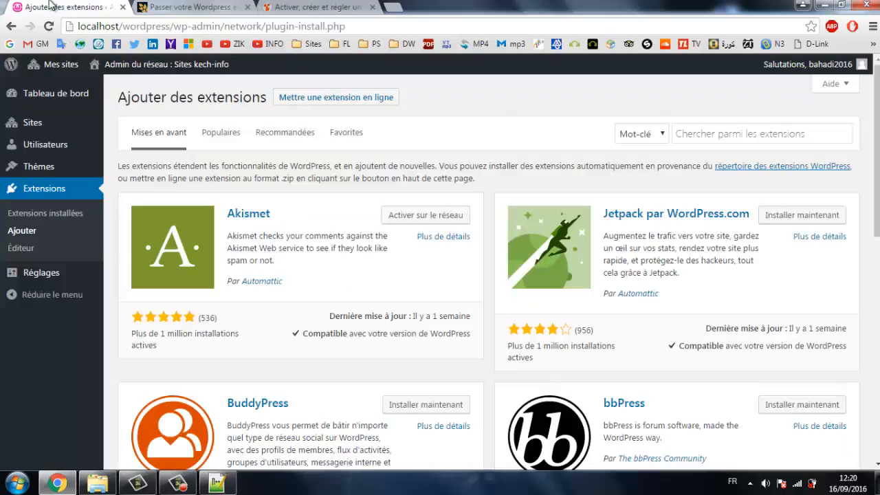
Search for MultiSite Clone Duplicator by pasting its name, then install it and activate it network-wide.
{"action": "left_click", "coordinate": [701, 135]}
{"action": "right_click", "coordinate": [701, 141]}
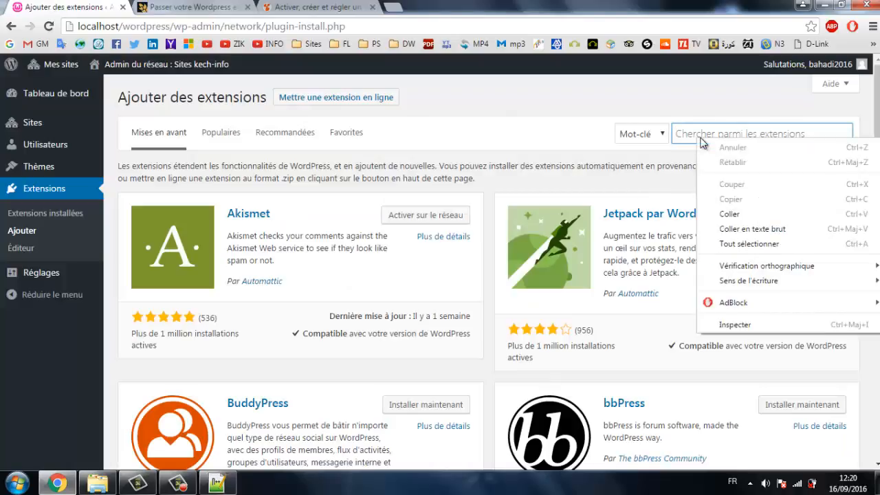
{"action": "left_click", "coordinate": [749, 215]}
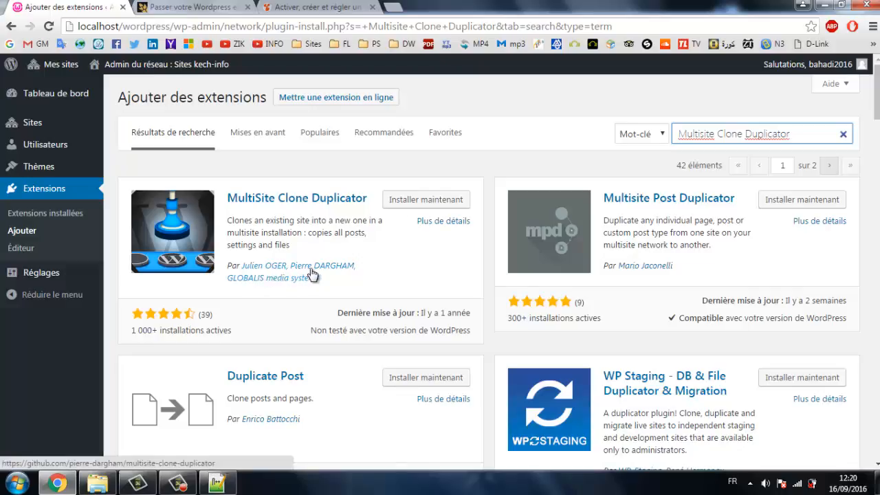
{"action": "left_click", "coordinate": [426, 201]}
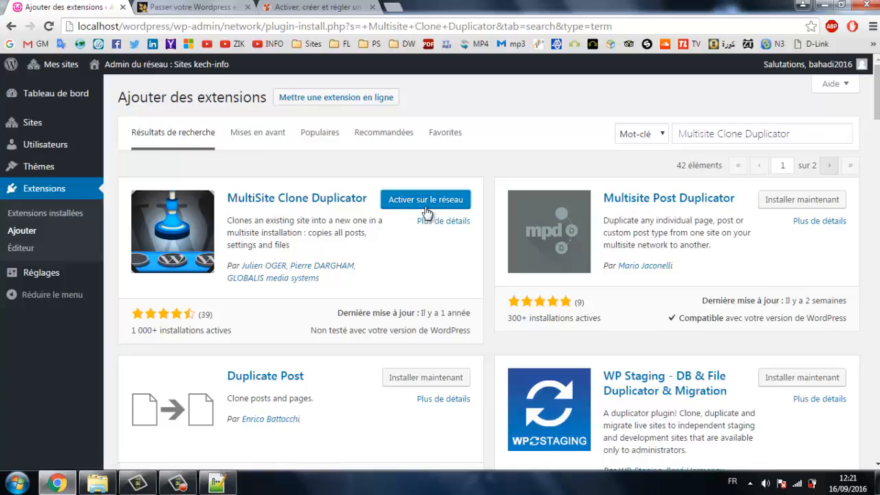
{"action": "left_click", "coordinate": [426, 201]}
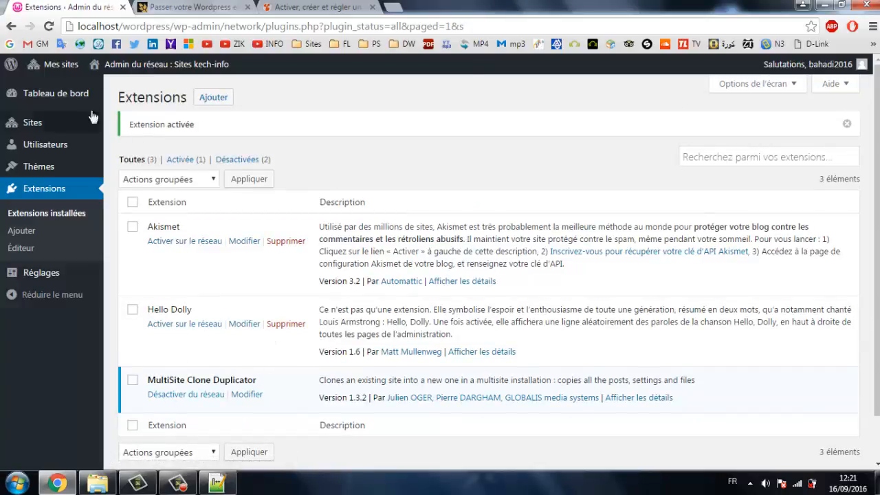
Open the network's Sites list and choose Dupliquer on the localhost/wordpress row.
{"action": "mouse_move", "coordinate": [61, 64]}
{"action": "mouse_move", "coordinate": [76, 87]}
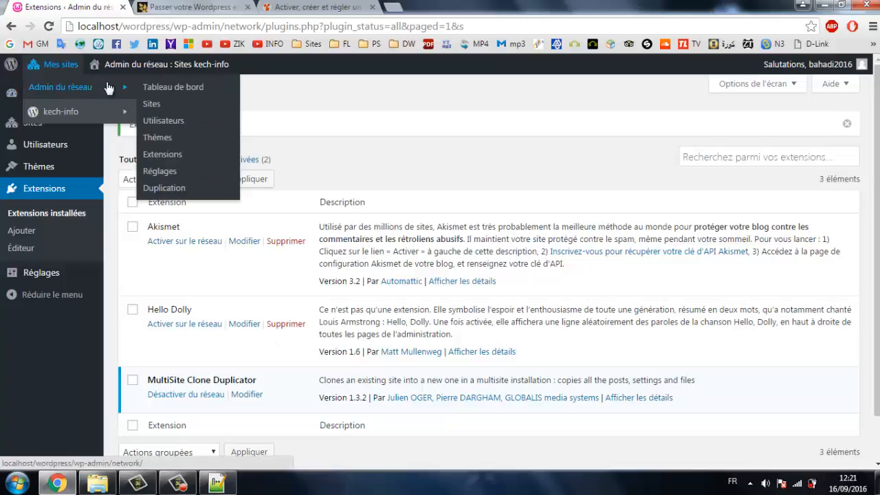
{"action": "left_click", "coordinate": [171, 102]}
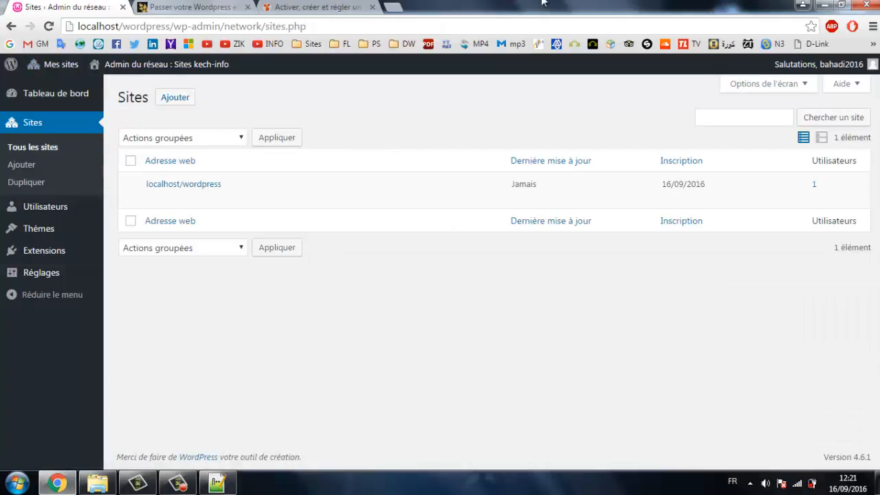
{"action": "mouse_move", "coordinate": [165, 190]}
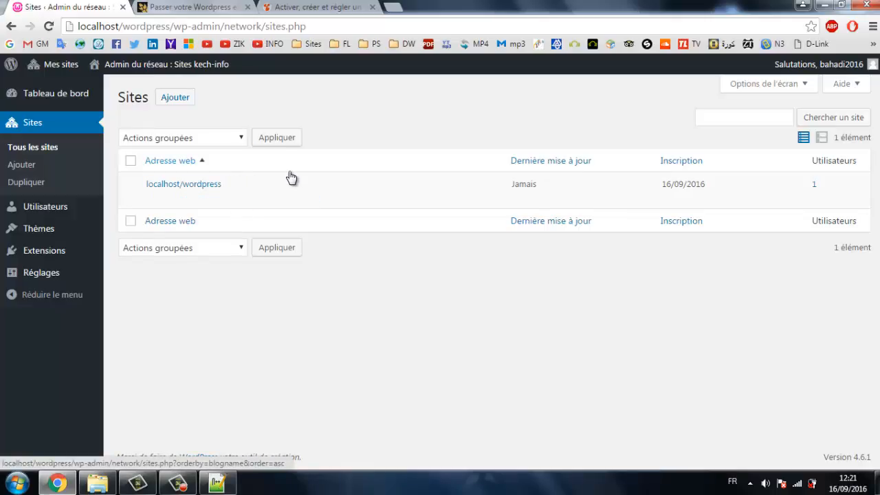
{"action": "mouse_move", "coordinate": [197, 187]}
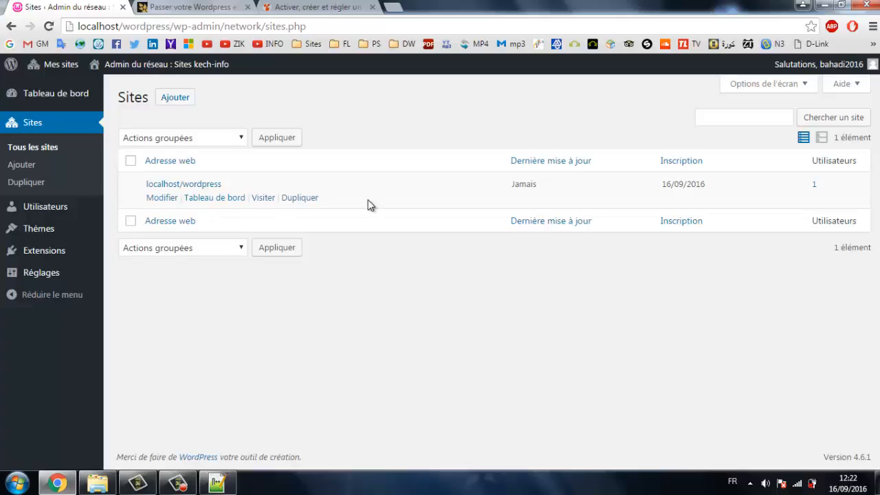
{"action": "left_click", "coordinate": [300, 198]}
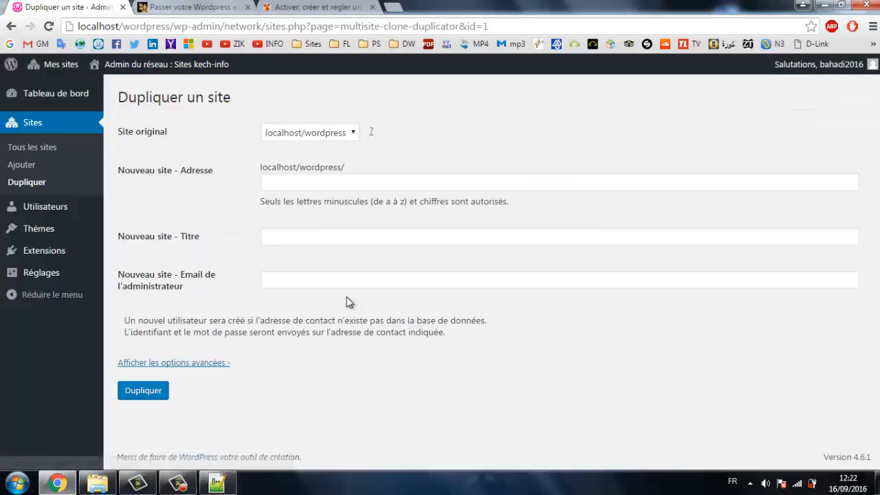
Duplicate the site with address 'en', title 'kech-infos en' and the administrator's e-mail address.
{"action": "left_click", "coordinate": [292, 179]}
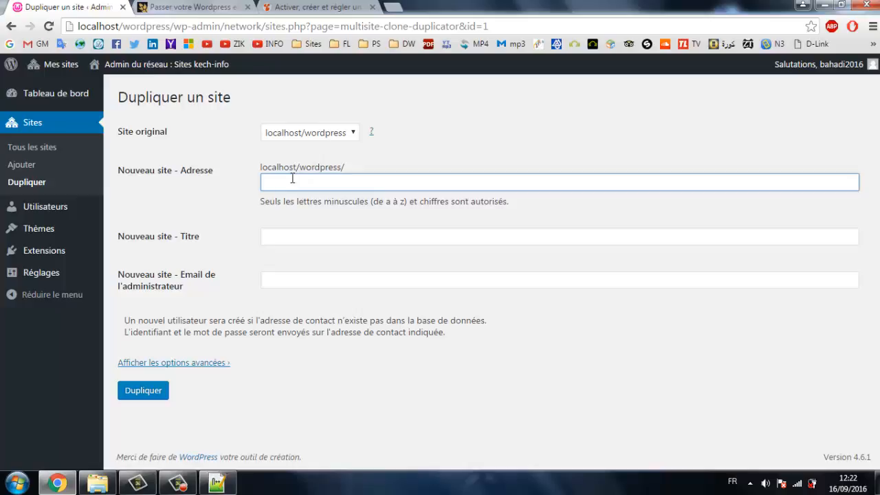
{"action": "type", "text": "en"}
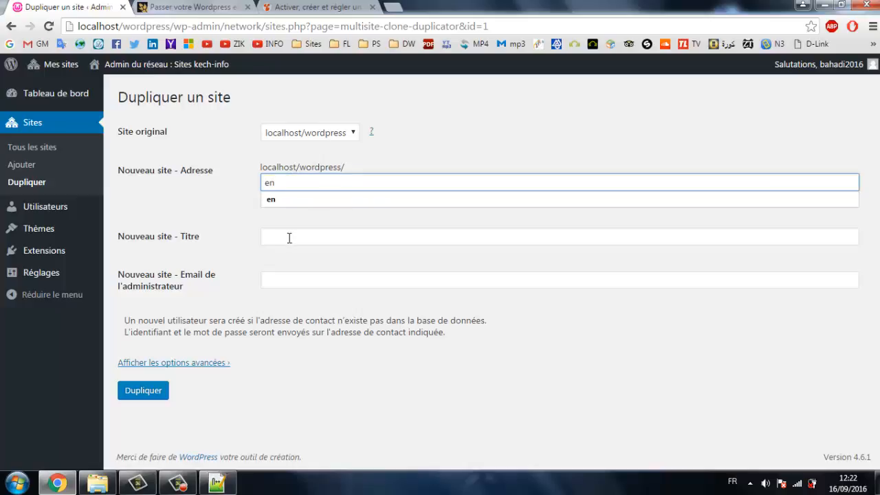
{"action": "left_click", "coordinate": [290, 238]}
{"action": "type", "text": "kec"}
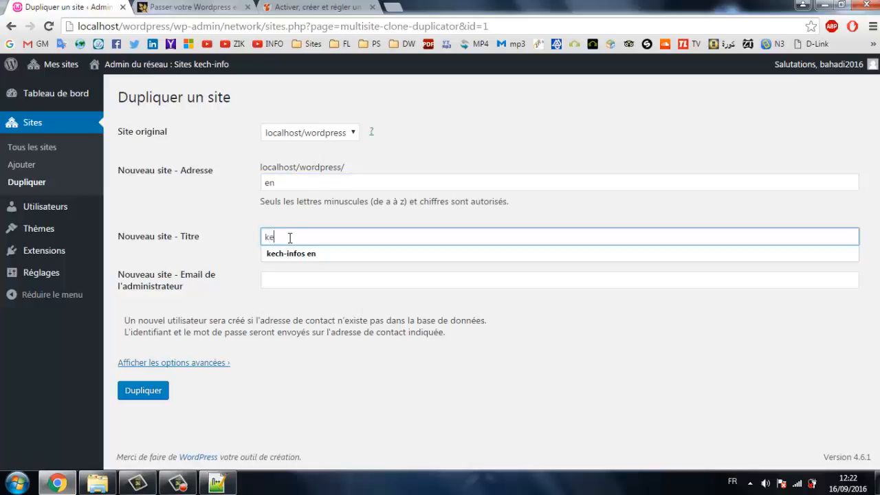
{"action": "left_click", "coordinate": [289, 252]}
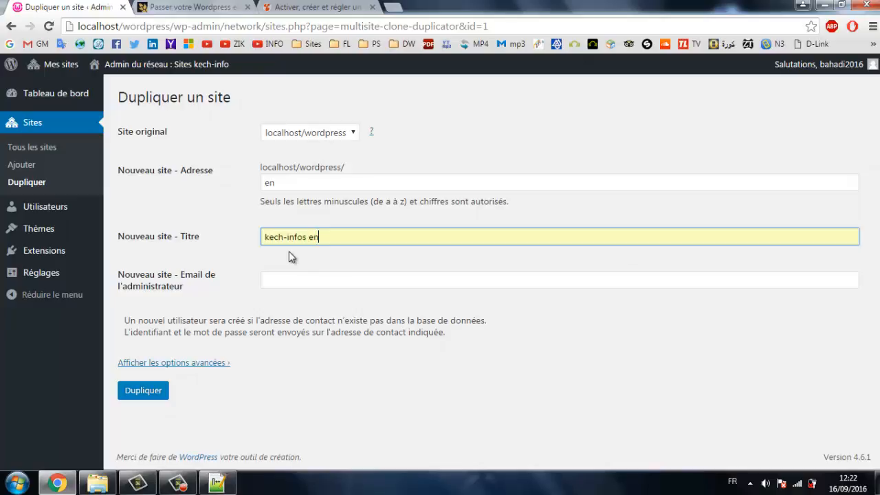
{"action": "left_click", "coordinate": [307, 285]}
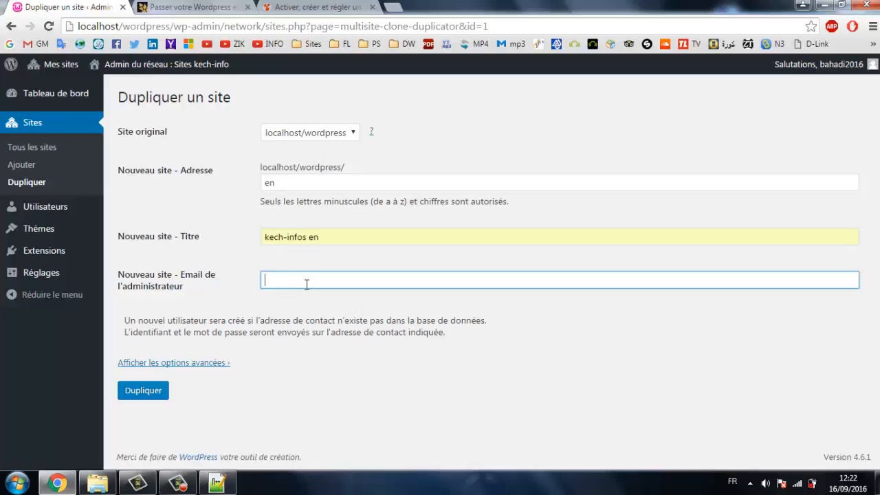
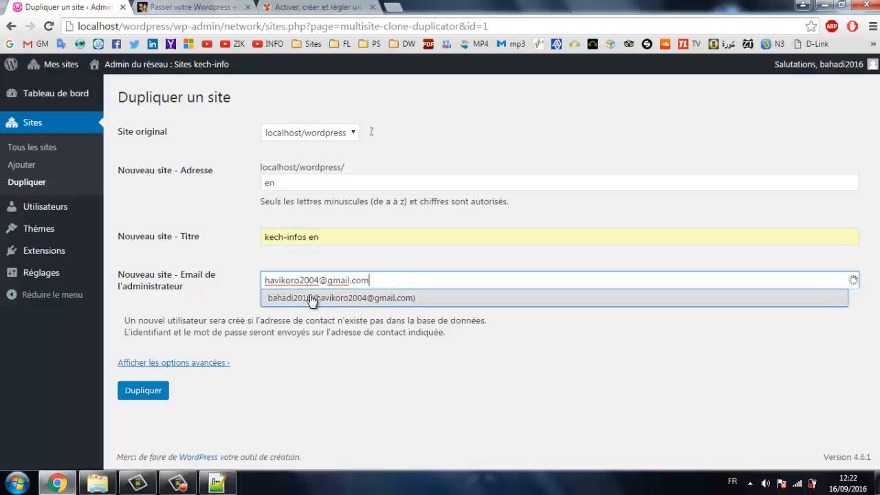
{"action": "left_click", "coordinate": [277, 298]}
{"action": "left_click", "coordinate": [150, 394]}
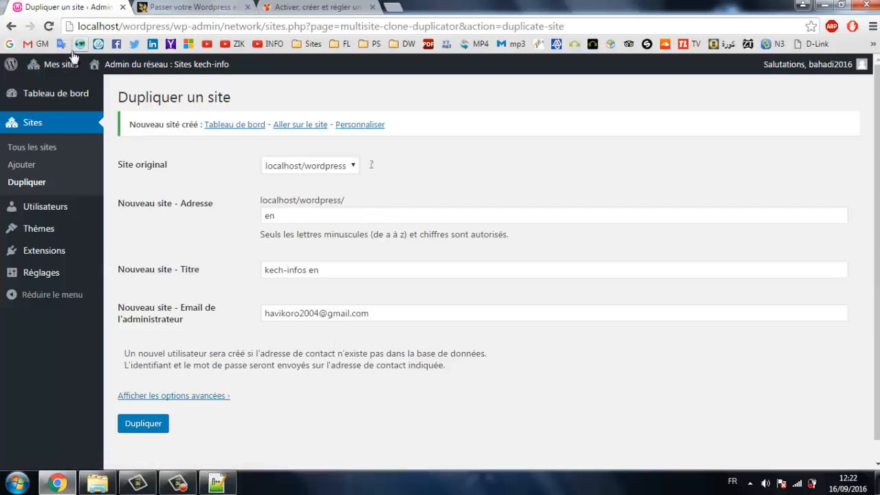
Reload the page and open the kech-info and kech-infos en dashboards in new tabs.
{"action": "mouse_move", "coordinate": [66, 73]}
{"action": "key", "text": "F5"}
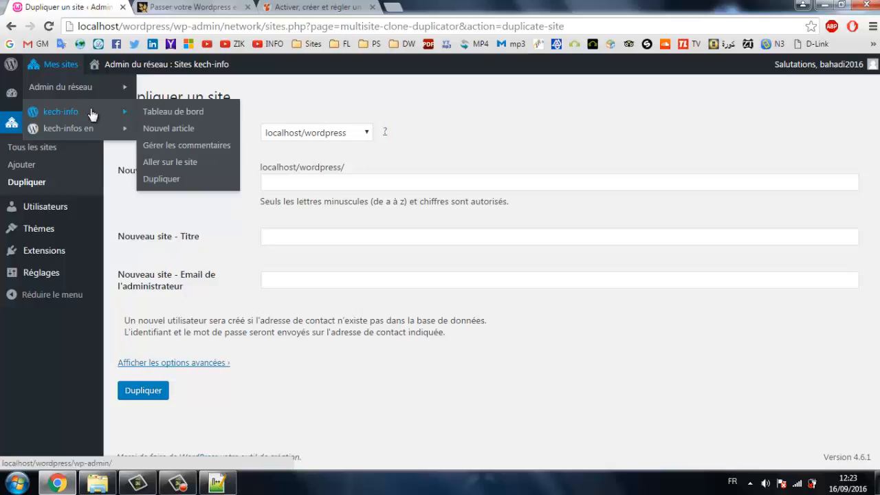
{"action": "mouse_move", "coordinate": [80, 137]}
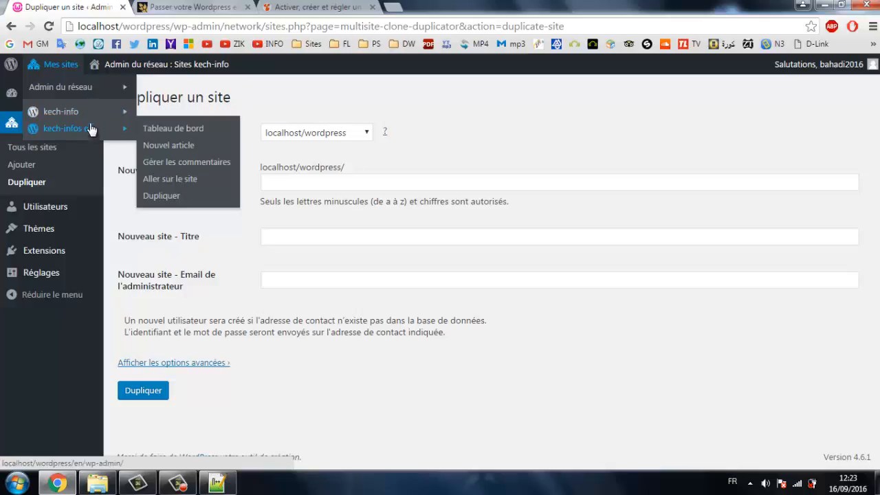
{"action": "mouse_move", "coordinate": [110, 116]}
{"action": "right_click", "coordinate": [157, 113]}
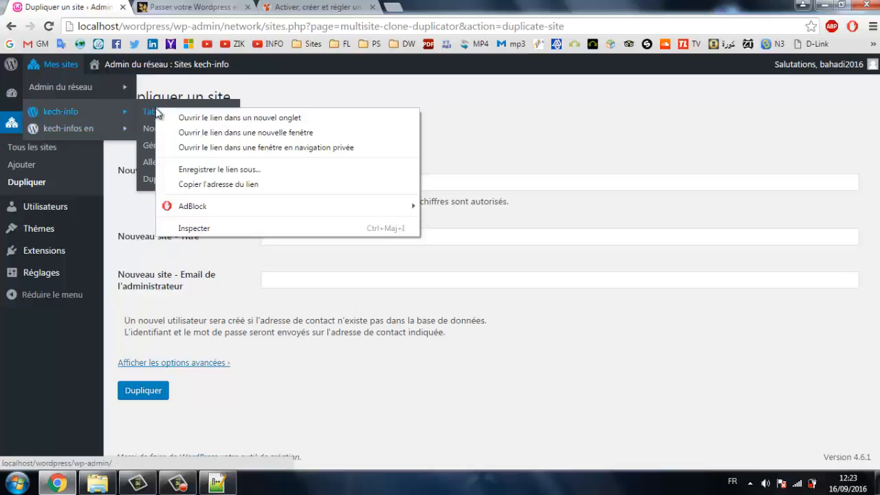
{"action": "left_click", "coordinate": [199, 114]}
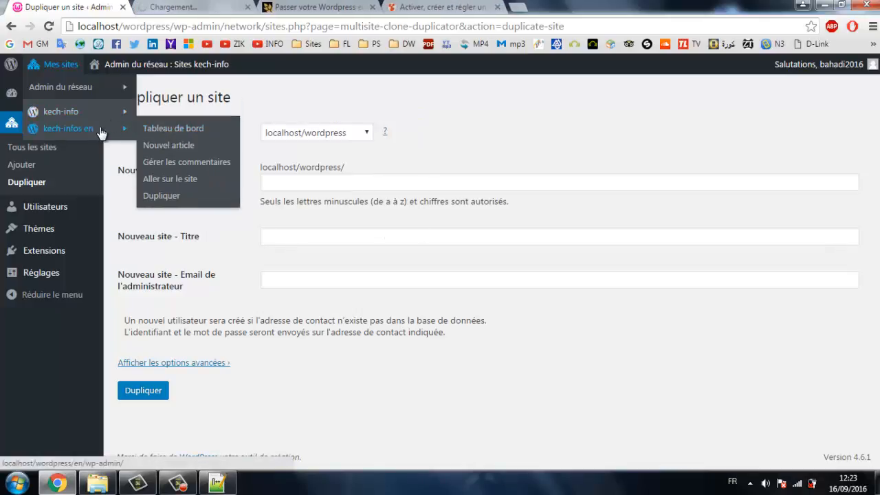
{"action": "right_click", "coordinate": [171, 130]}
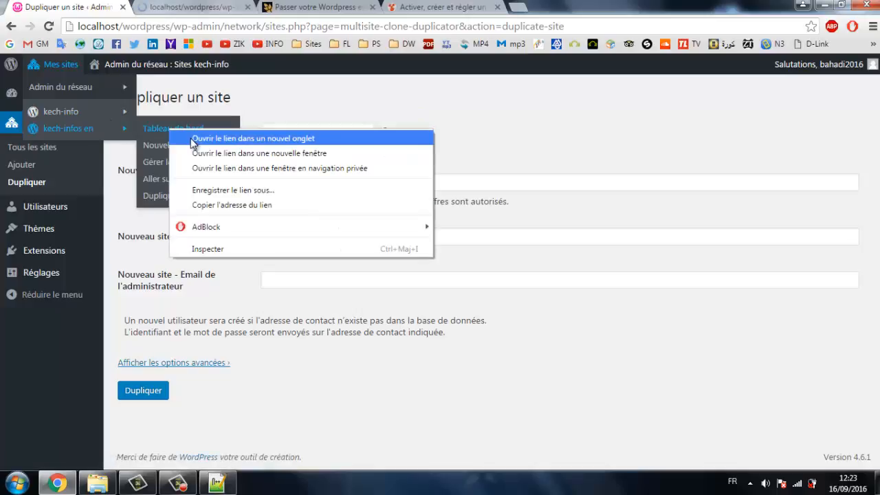
{"action": "left_click", "coordinate": [196, 139]}
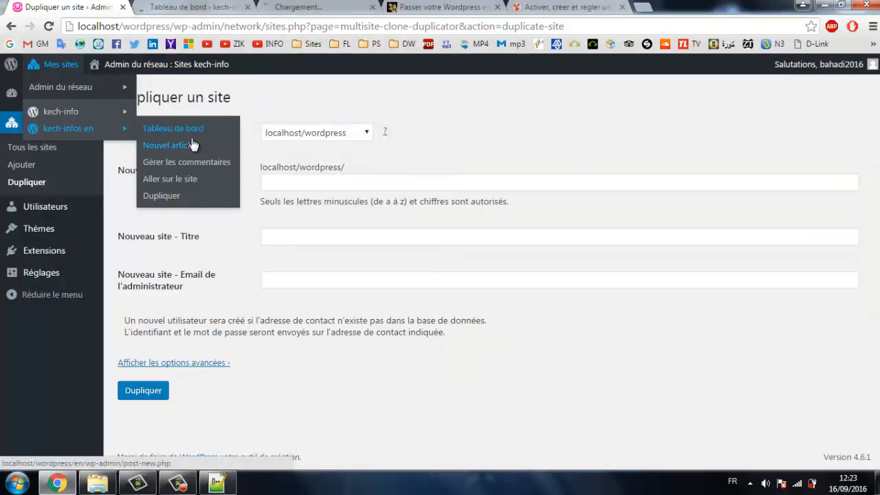
Switch back and forth between the two dashboard tabs, ending on kech-infos en.
{"action": "left_click", "coordinate": [328, 5]}
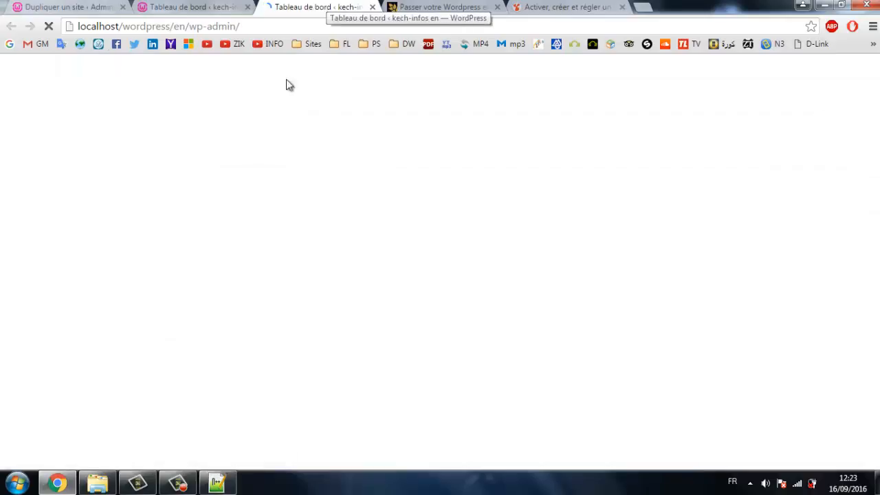
{"action": "left_click", "coordinate": [184, 6]}
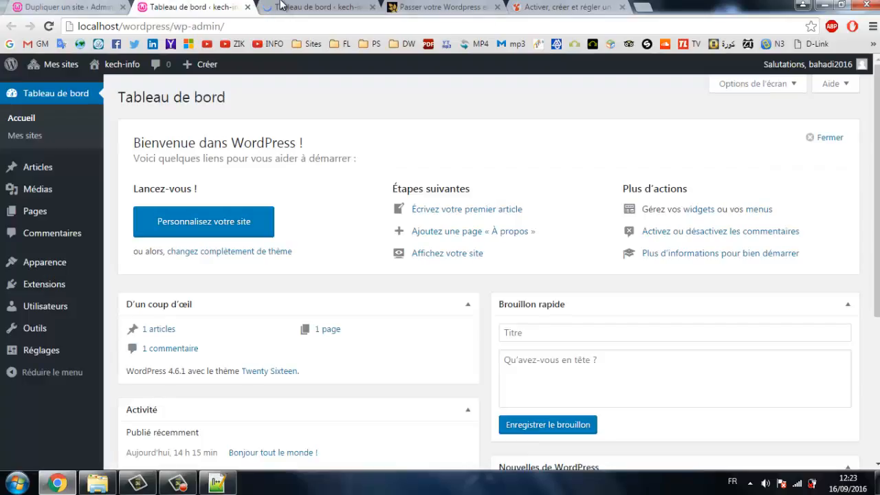
{"action": "left_click", "coordinate": [282, 6]}
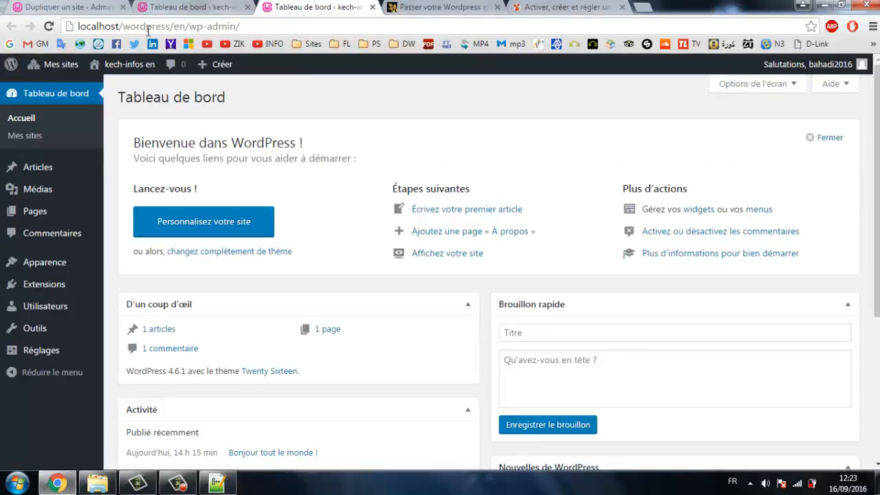
{"action": "left_click", "coordinate": [208, 4]}
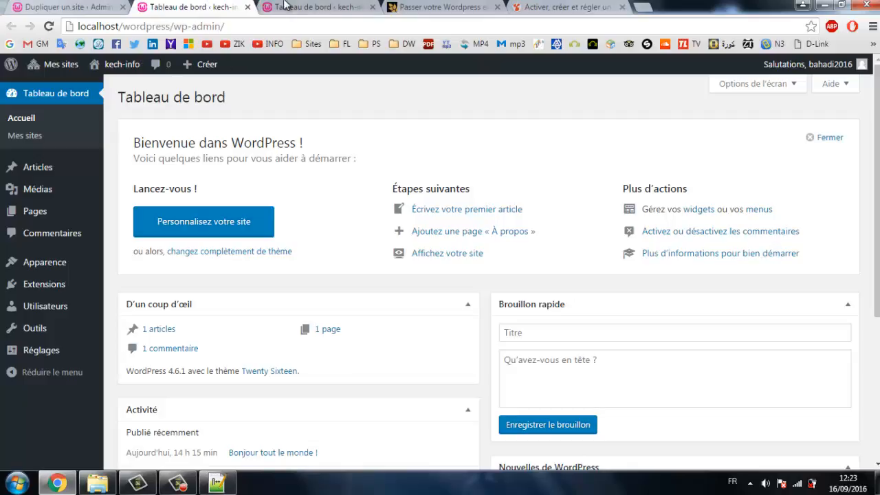
{"action": "left_click", "coordinate": [286, 4]}
{"action": "left_click", "coordinate": [213, 4]}
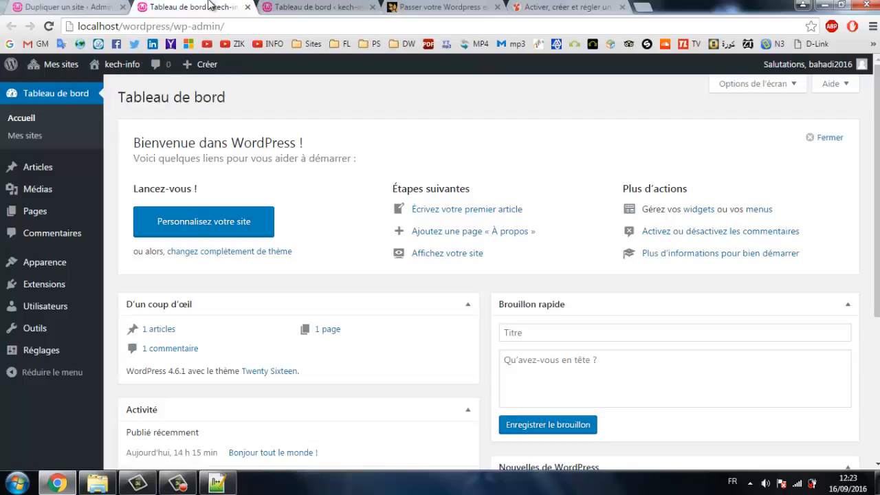
{"action": "left_click", "coordinate": [294, 4]}
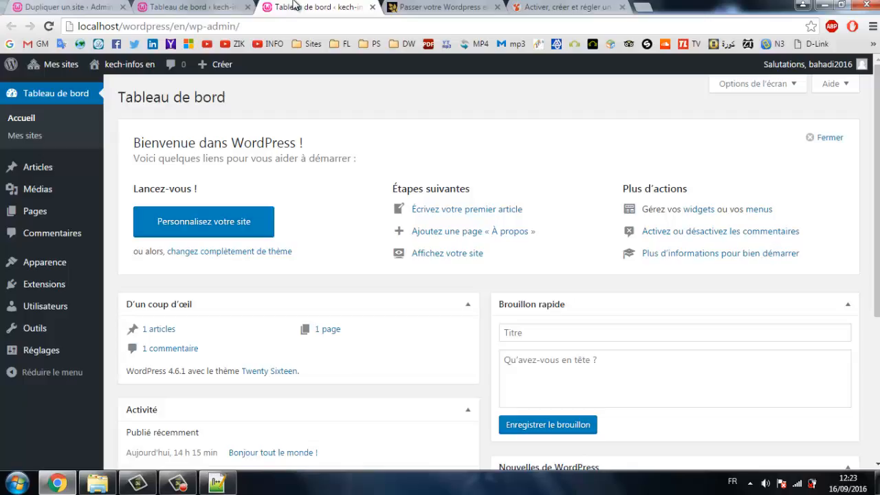
{"action": "left_click", "coordinate": [220, 6]}
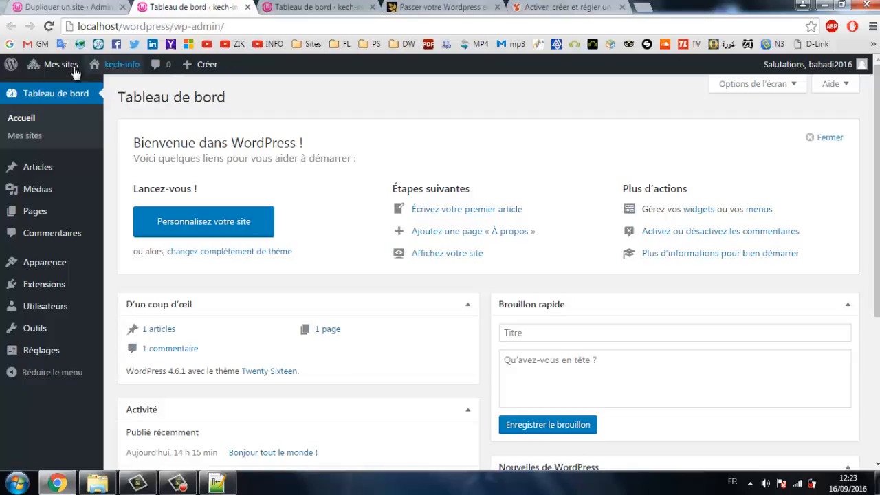
{"action": "mouse_move", "coordinate": [61, 71]}
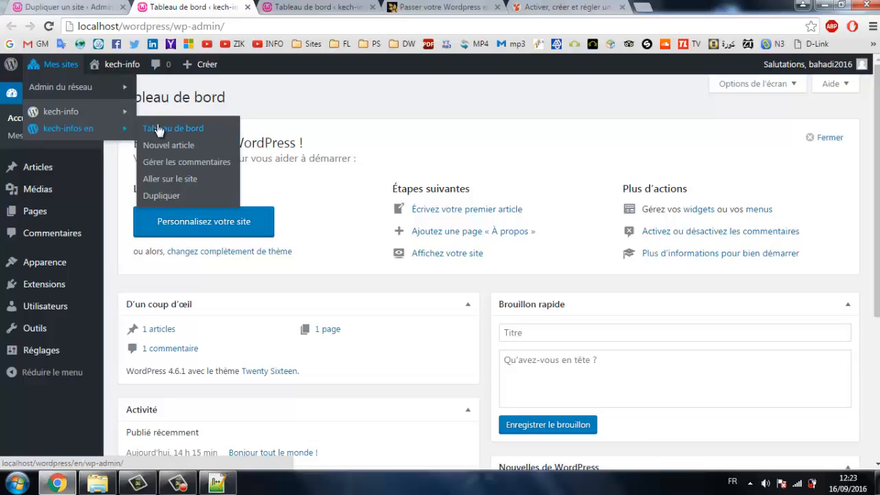
{"action": "left_click", "coordinate": [347, 6]}
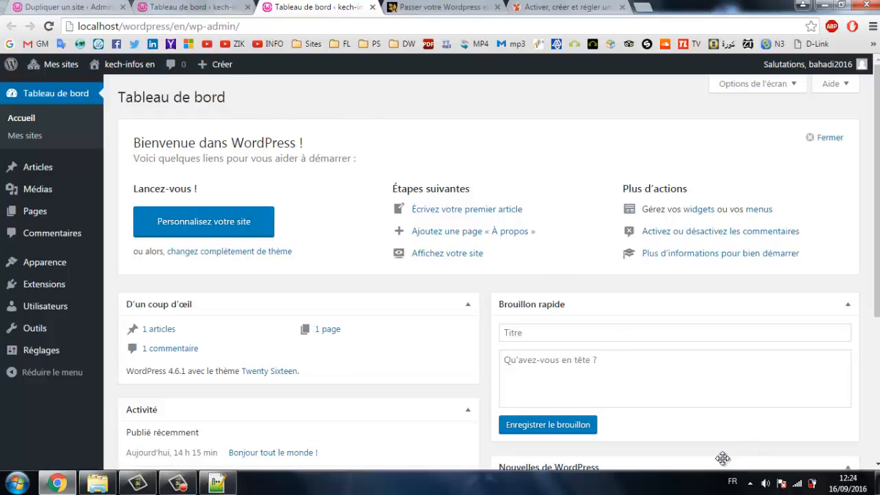
{"action": "left_click", "coordinate": [748, 486]}
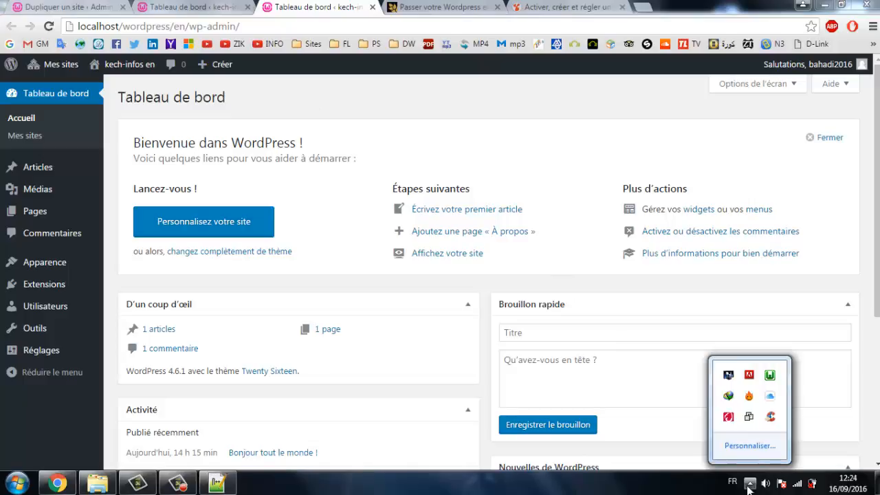
{"action": "left_click", "coordinate": [771, 378]}
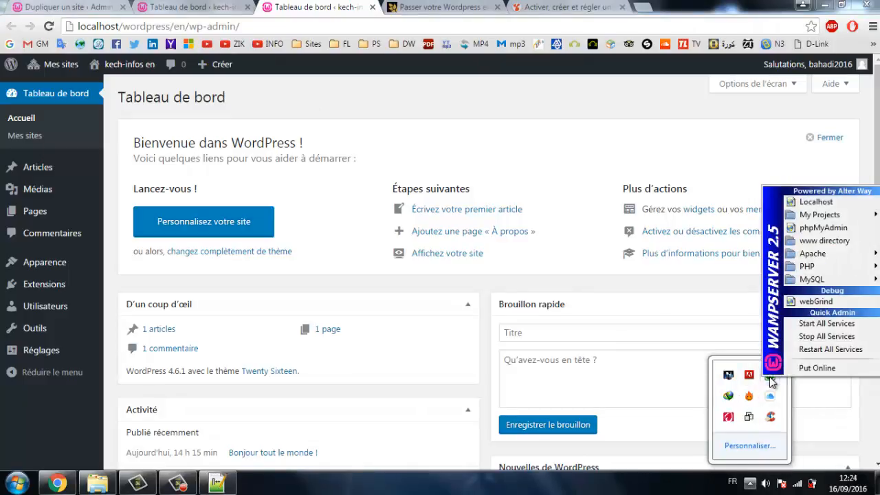
{"action": "mouse_move", "coordinate": [821, 254]}
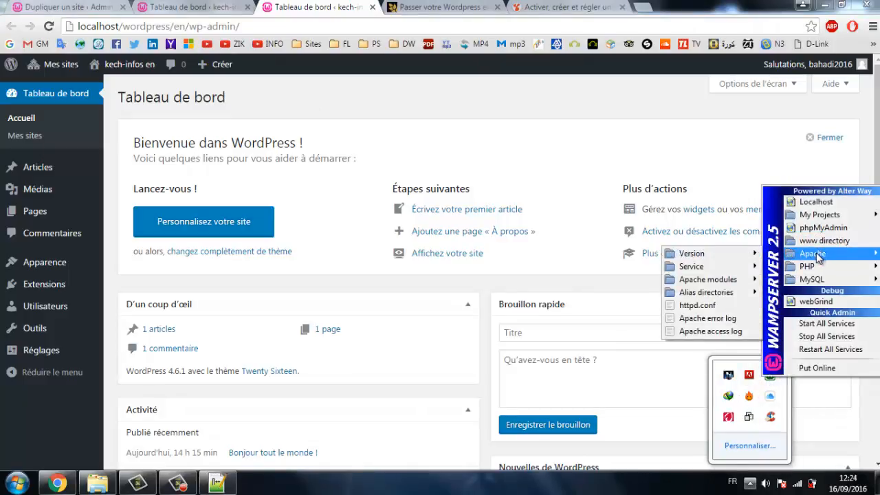
{"action": "mouse_move", "coordinate": [722, 282]}
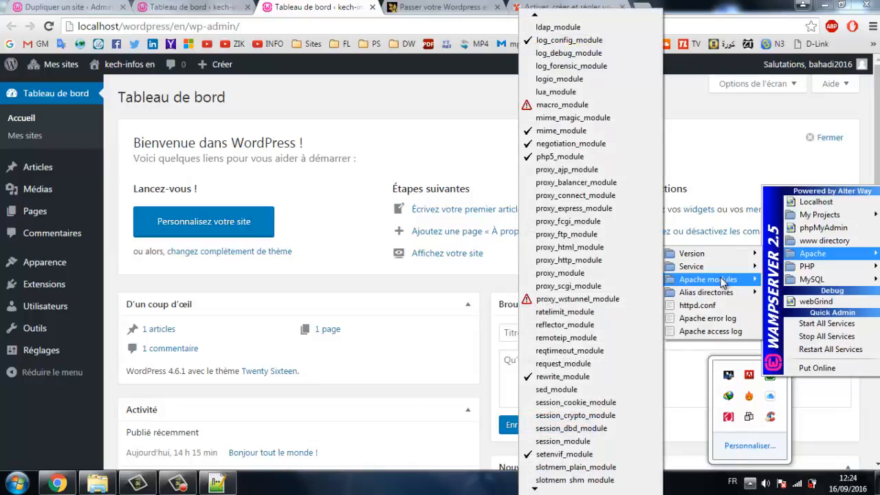
{"action": "mouse_move", "coordinate": [533, 489]}
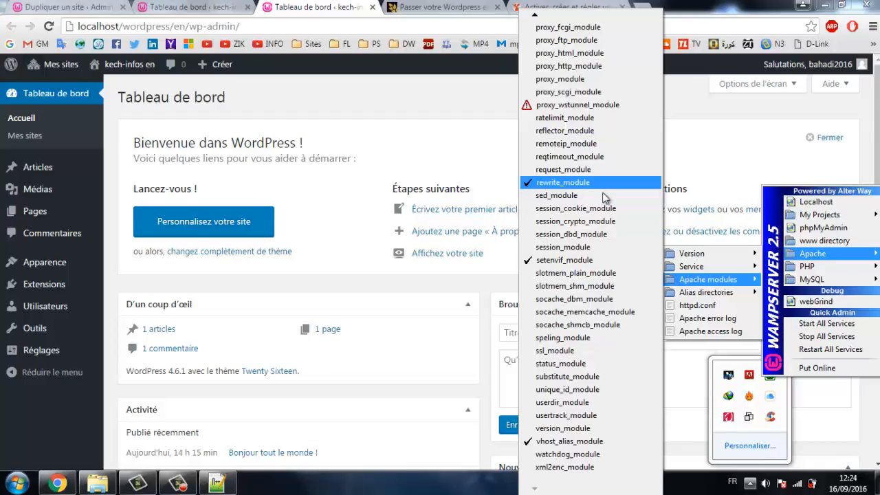
{"action": "left_click", "coordinate": [750, 485]}
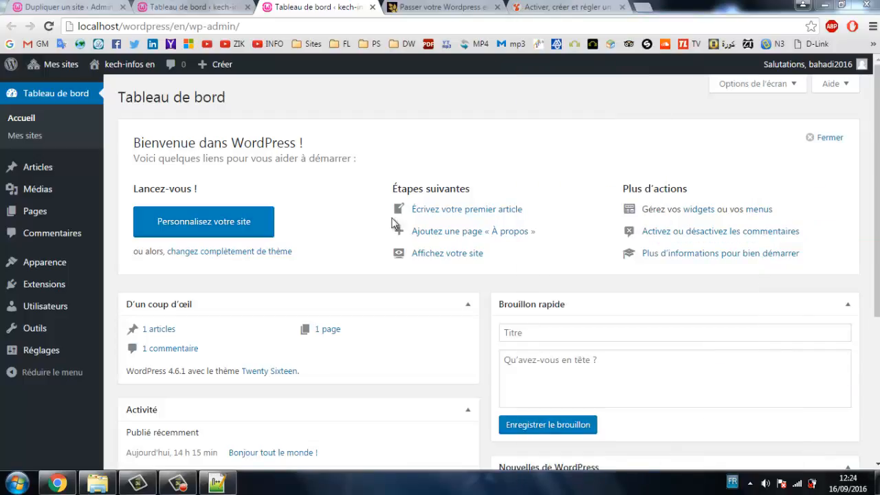
From the kech-infos en tab, go to the network Extensions page via Admin du réseau.
{"action": "left_click", "coordinate": [231, 5]}
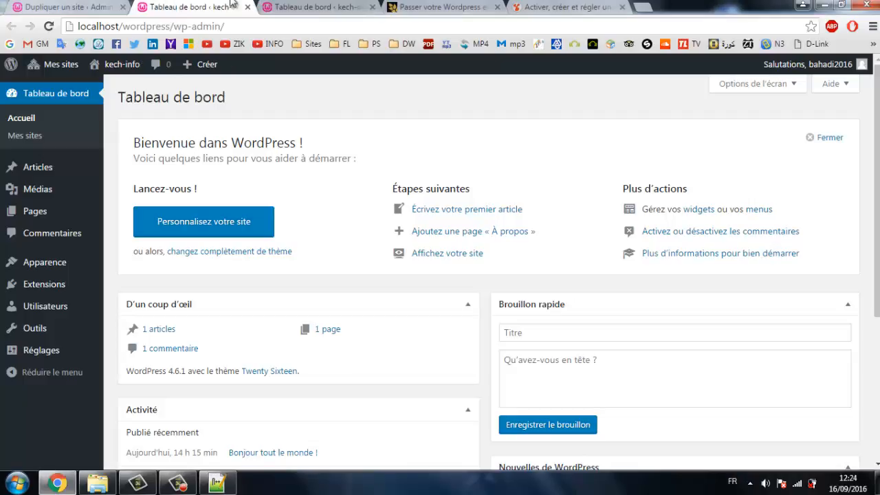
{"action": "left_click", "coordinate": [299, 5]}
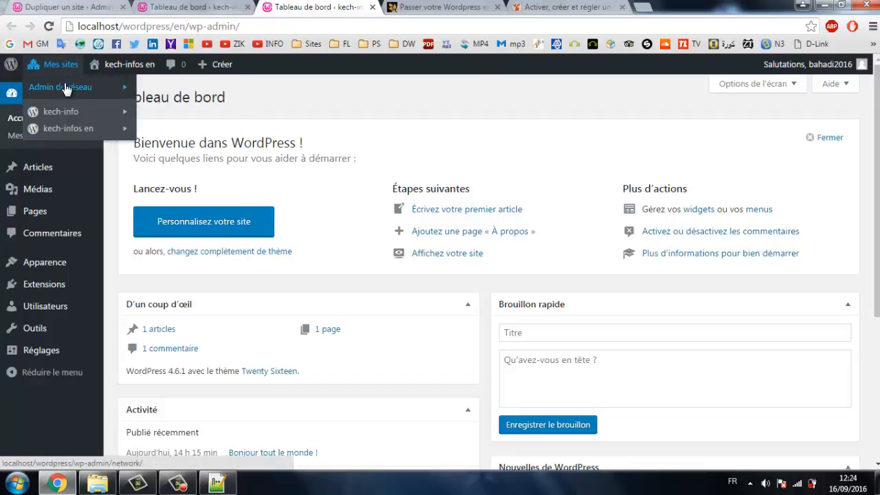
{"action": "mouse_move", "coordinate": [65, 86]}
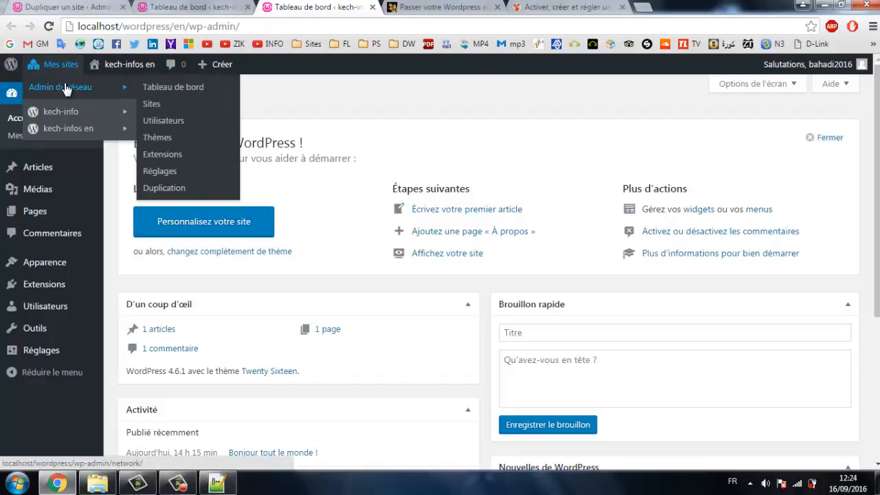
{"action": "left_click", "coordinate": [173, 158]}
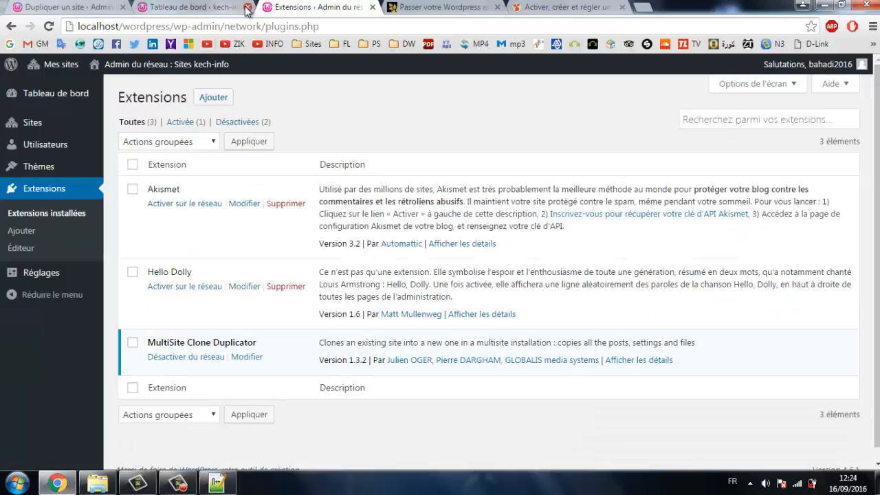
Close the kech-info dashboard and duplicate plugins tabs, then show the network Extensions page.
{"action": "left_click", "coordinate": [248, 6]}
{"action": "left_click", "coordinate": [267, 7]}
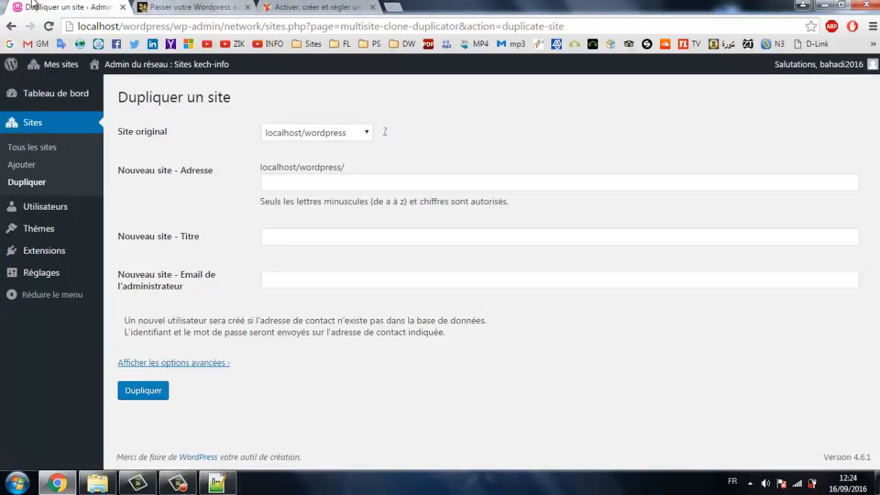
{"action": "mouse_move", "coordinate": [25, 68]}
{"action": "mouse_move", "coordinate": [67, 94]}
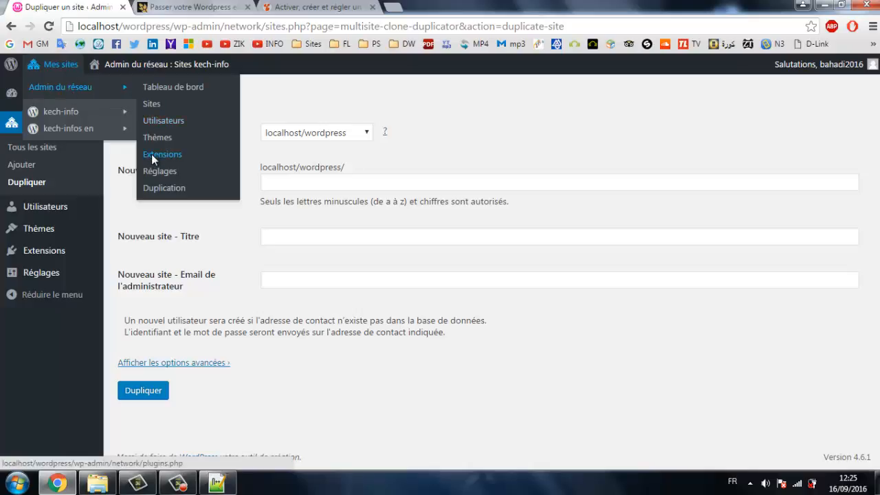
{"action": "left_click", "coordinate": [176, 135]}
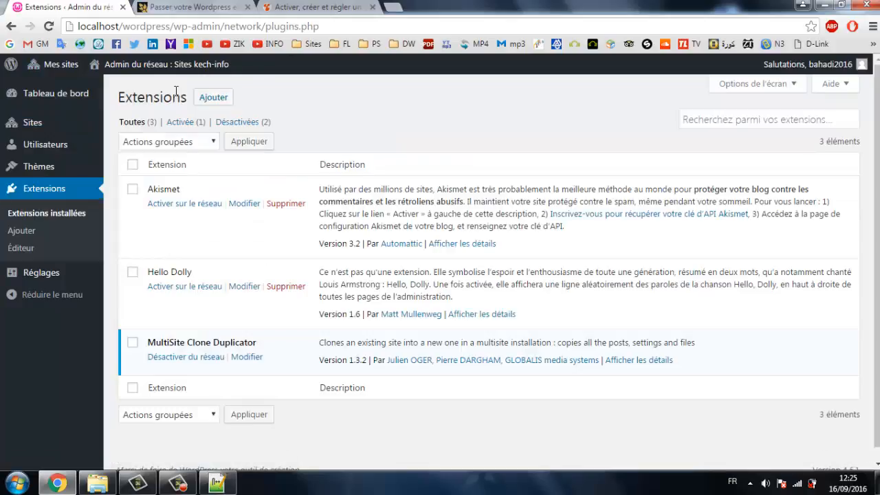
Search the plugin directory for 'Flag Icons' and install the Flag Icons plugin.
{"action": "left_click", "coordinate": [225, 98]}
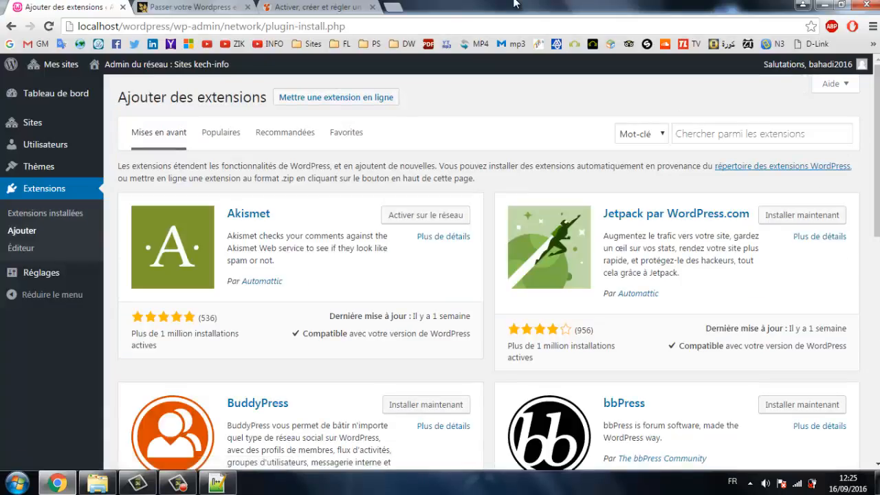
{"action": "left_click", "coordinate": [698, 129]}
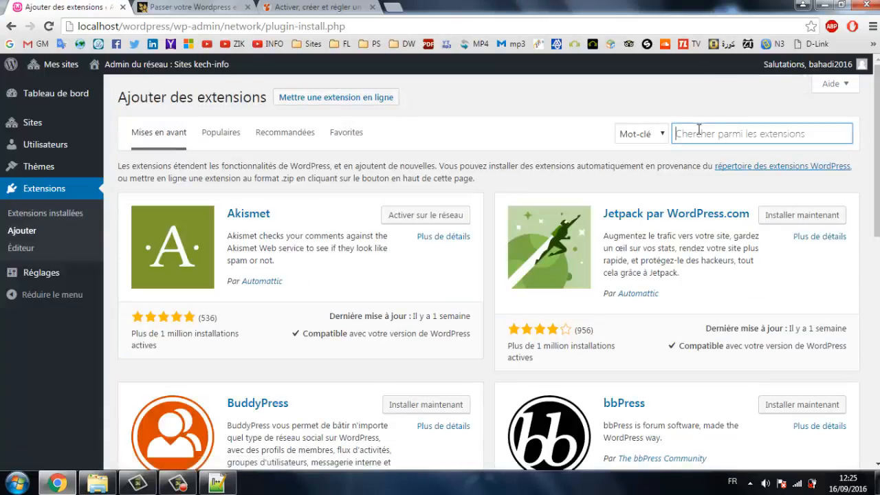
{"action": "type", "text": "f"}
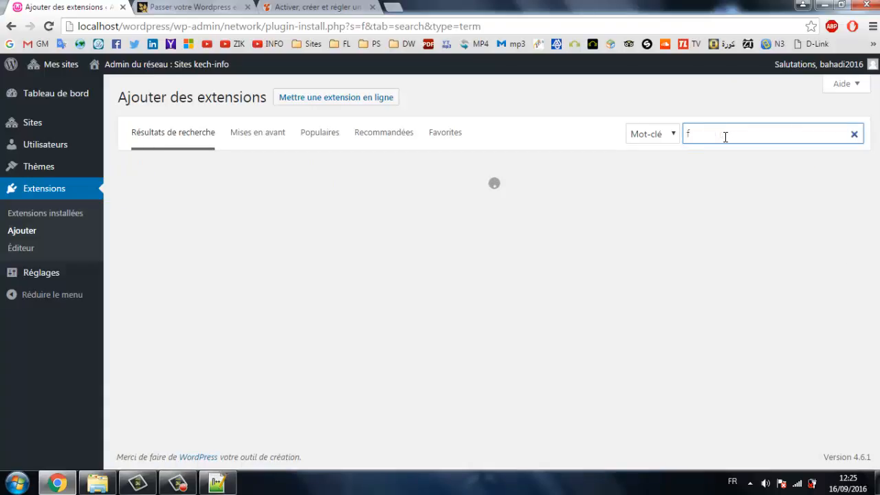
{"action": "type", "text": "la"}
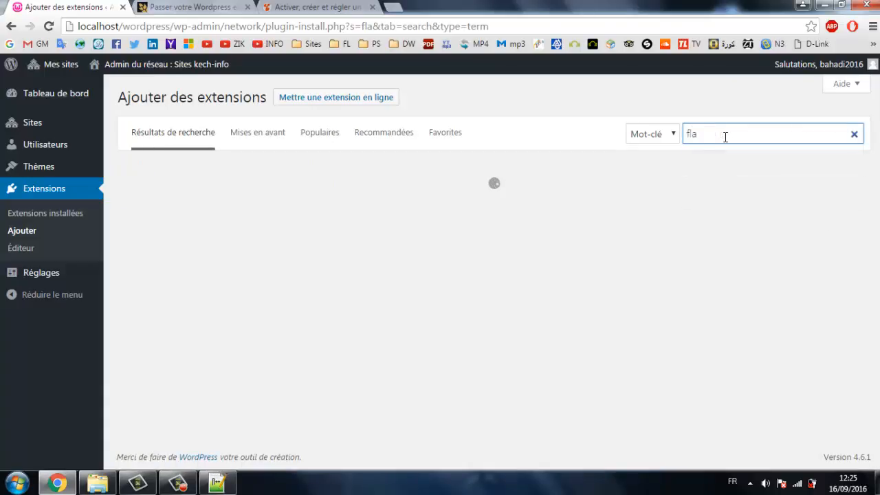
{"action": "key", "text": "Down"}
{"action": "key", "text": "Return"}
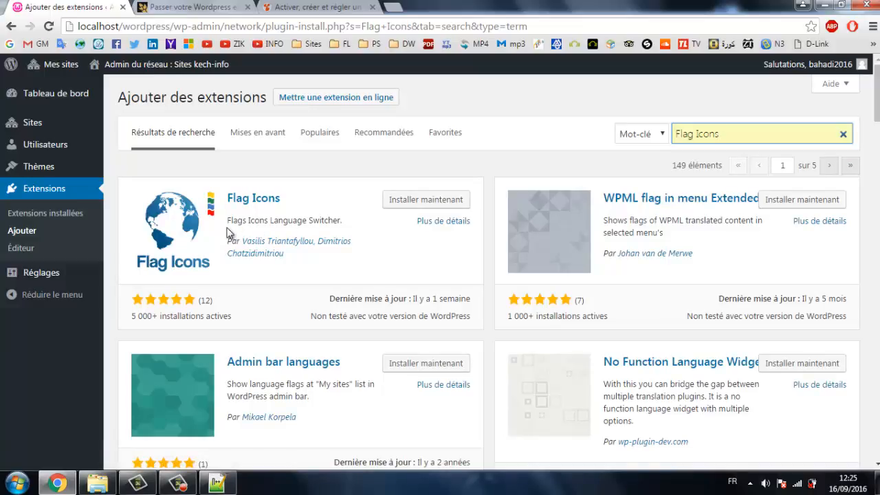
{"action": "left_click", "coordinate": [422, 205]}
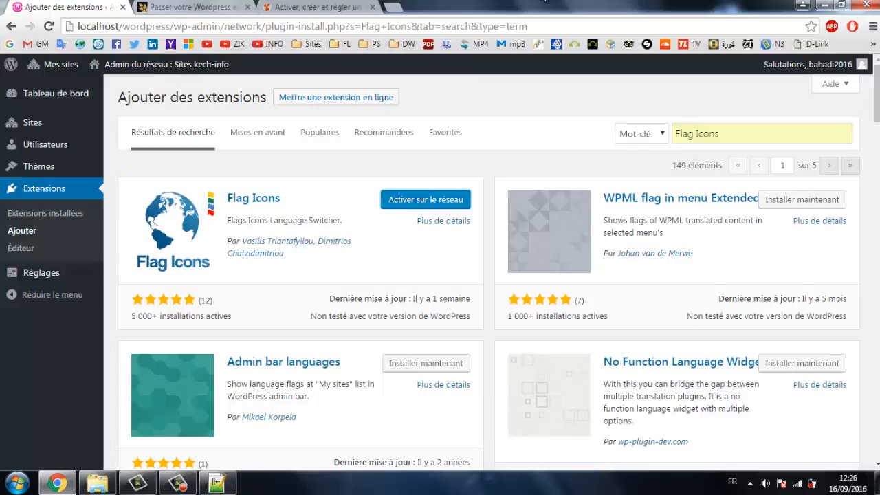
Network-activate Flag Icons and close the two reference article tabs.
{"action": "left_click", "coordinate": [421, 204]}
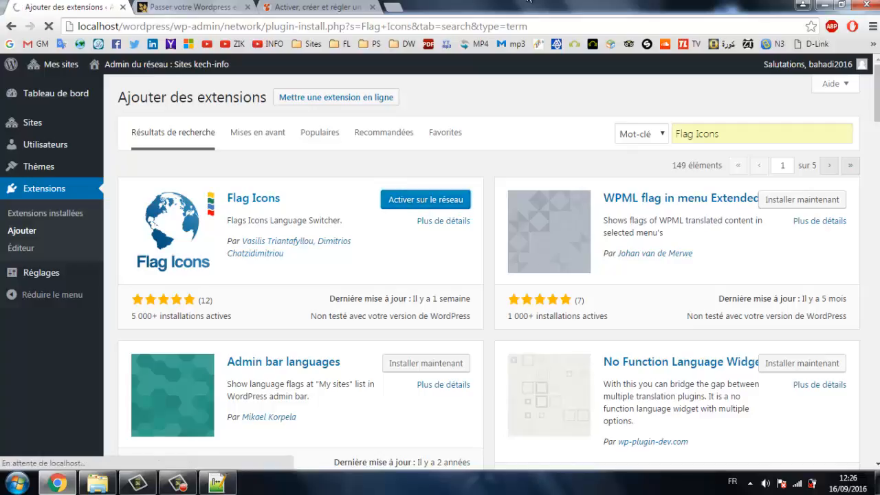
{"action": "left_click", "coordinate": [237, 8]}
{"action": "left_click", "coordinate": [248, 8]}
{"action": "left_click", "coordinate": [248, 7]}
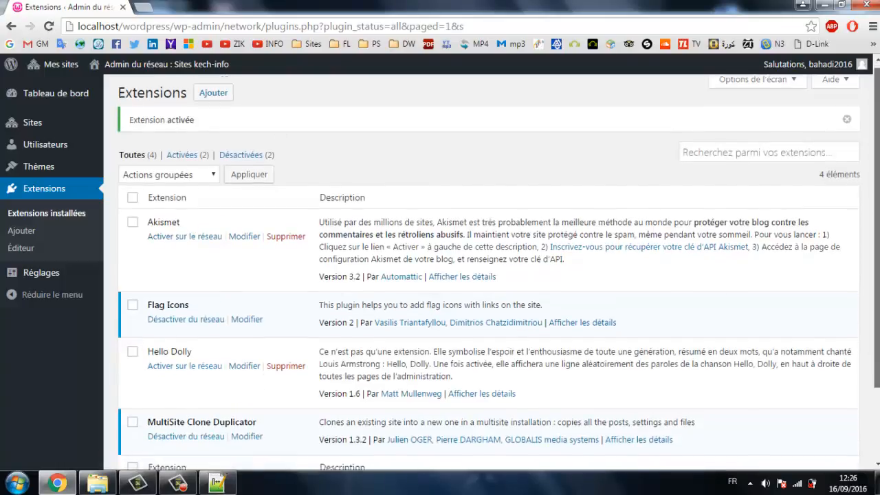
{"action": "scroll", "coordinate": [192, 410], "scroll_direction": "down", "scroll_amount": 3}
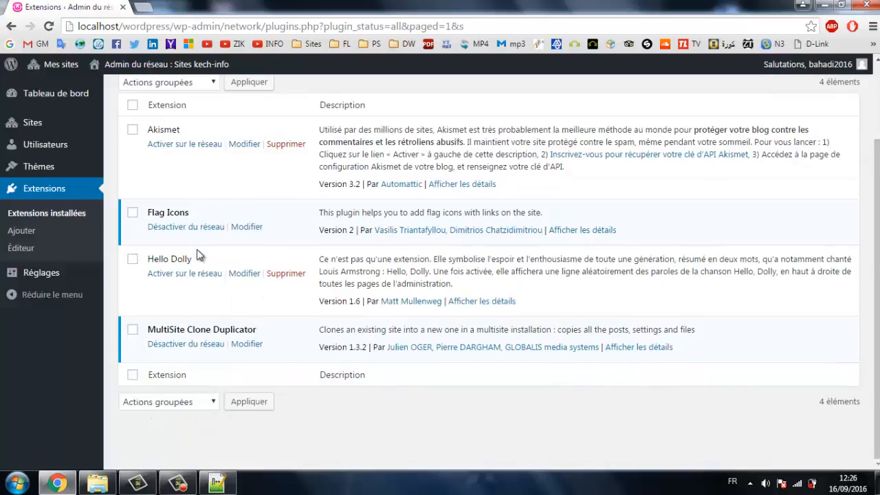
Open the kech-info and English site dashboards in separate new tabs.
{"action": "mouse_move", "coordinate": [62, 71]}
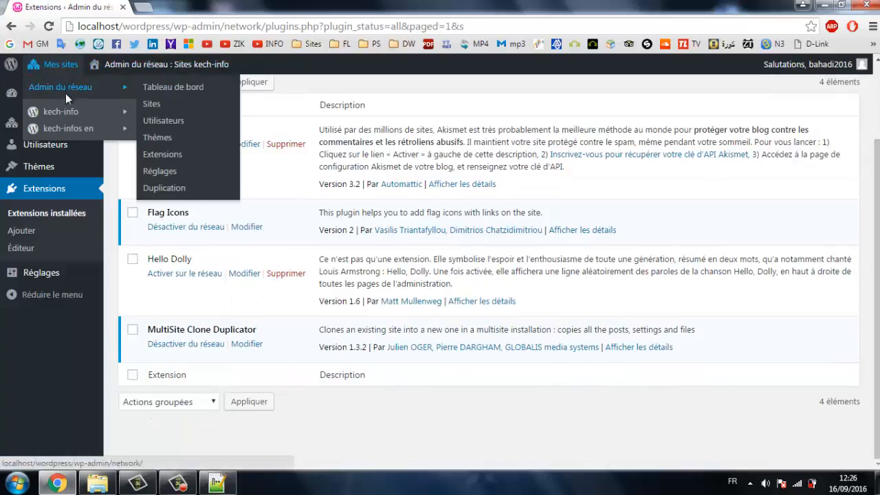
{"action": "mouse_move", "coordinate": [73, 112]}
{"action": "right_click", "coordinate": [150, 117]}
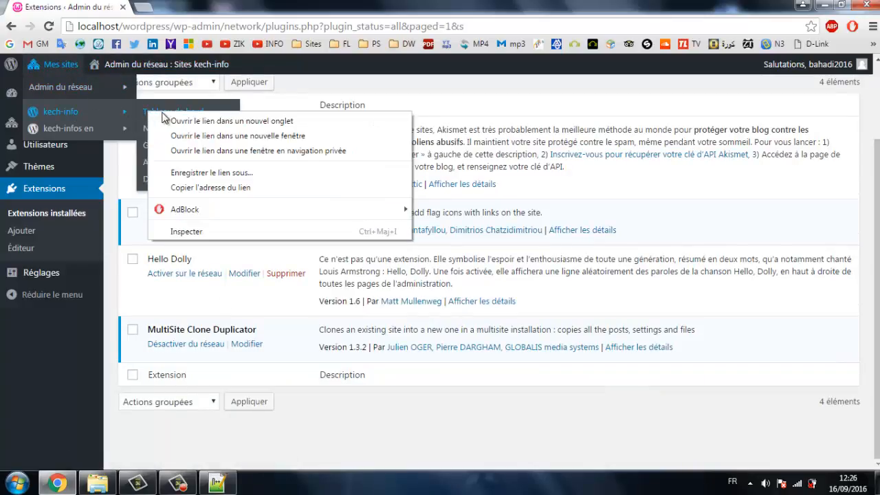
{"action": "left_click", "coordinate": [164, 120]}
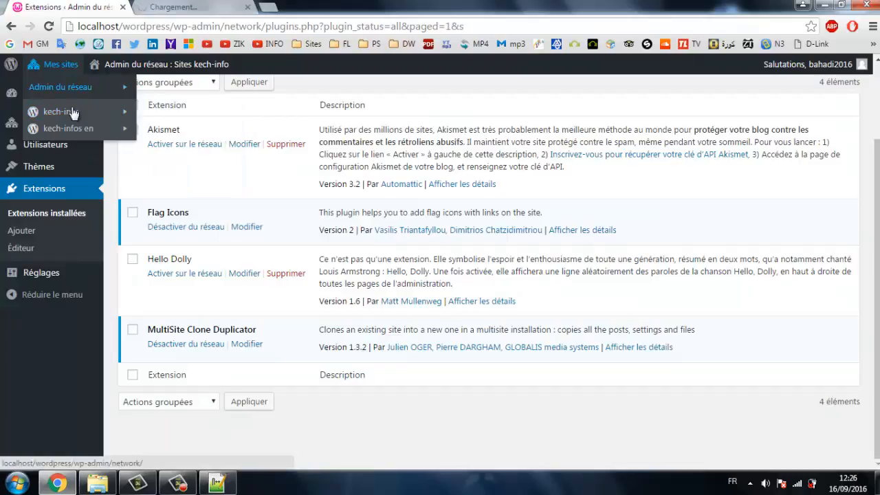
{"action": "mouse_move", "coordinate": [72, 130]}
{"action": "right_click", "coordinate": [164, 128]}
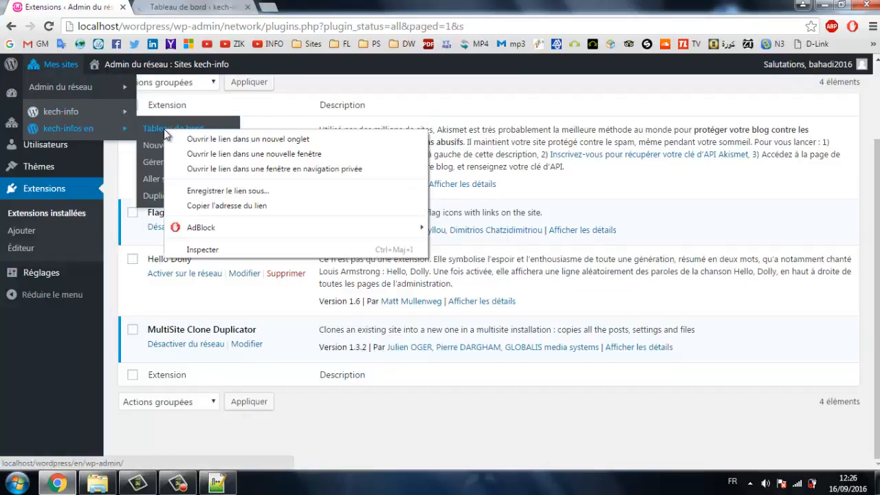
{"action": "left_click", "coordinate": [175, 135]}
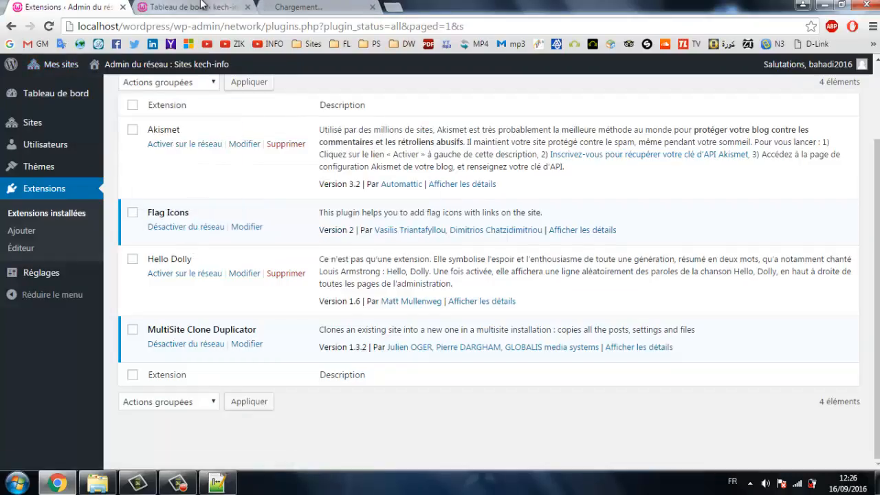
Open Réglages > Flag Icons on the kech-info site.
{"action": "left_click", "coordinate": [201, 7]}
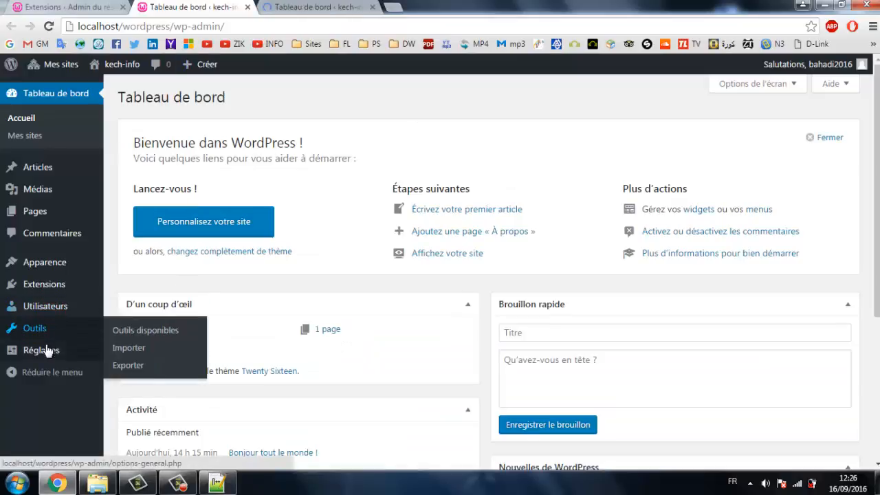
{"action": "mouse_move", "coordinate": [44, 354]}
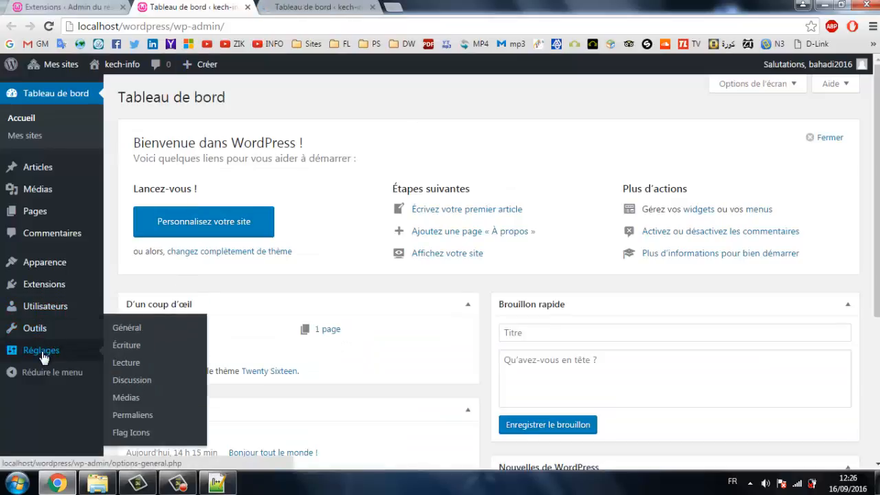
{"action": "left_click", "coordinate": [128, 433]}
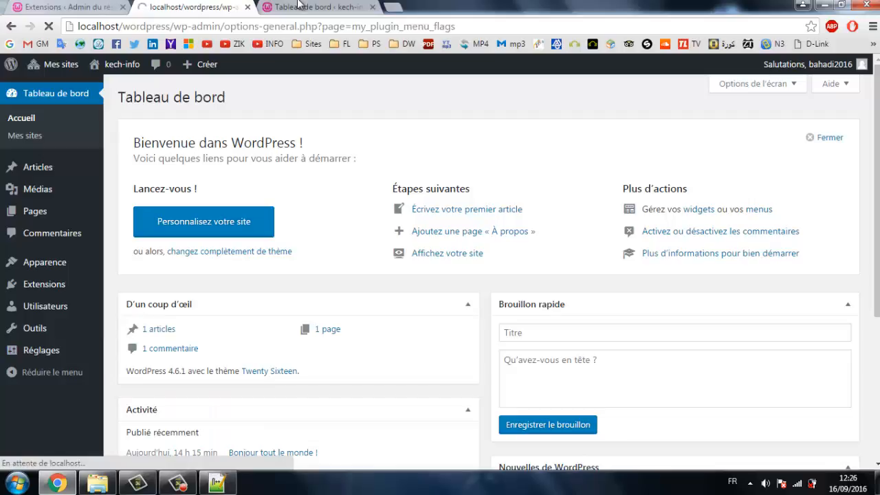
{"action": "left_click", "coordinate": [299, 5]}
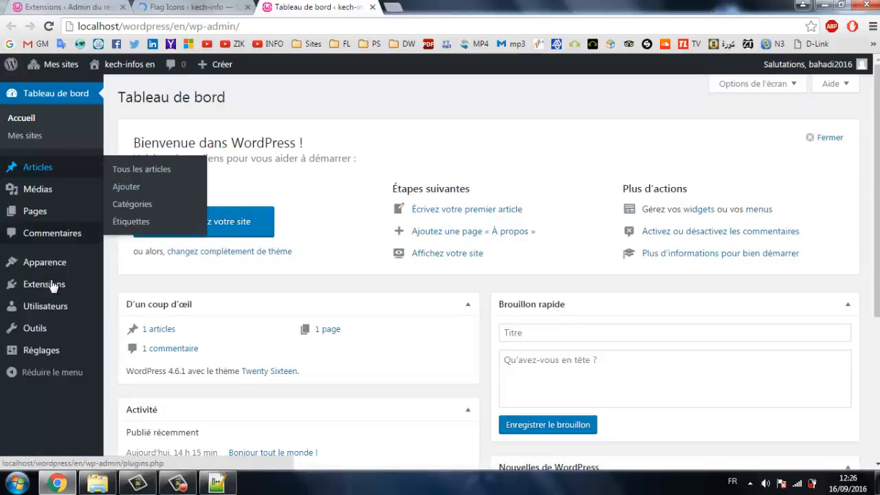
{"action": "mouse_move", "coordinate": [45, 340]}
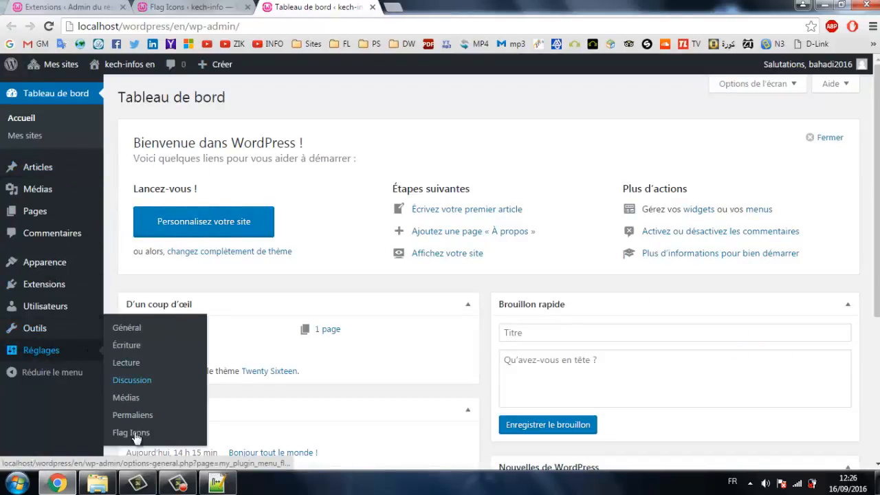
Open the Flag Icons settings and copy localhost/wordpress from the address bar.
{"action": "left_click", "coordinate": [138, 432]}
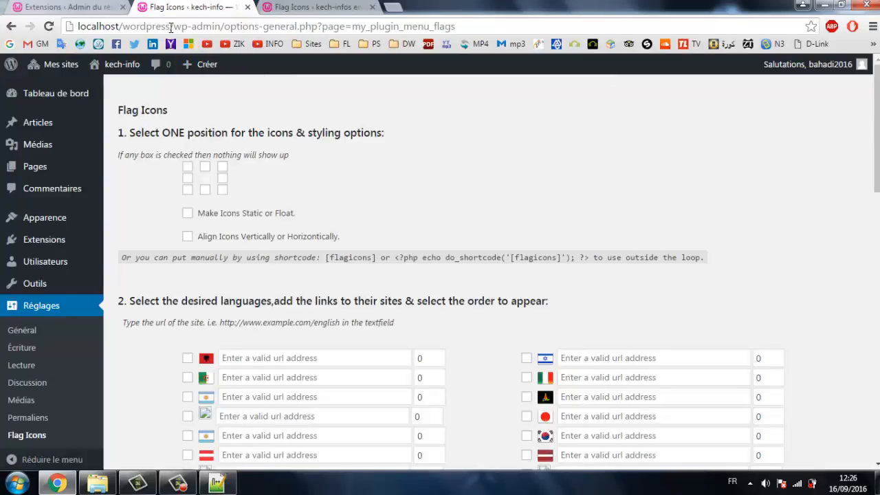
{"action": "left_click_drag", "start_coordinate": [130, 30], "coordinate": [3, 38]}
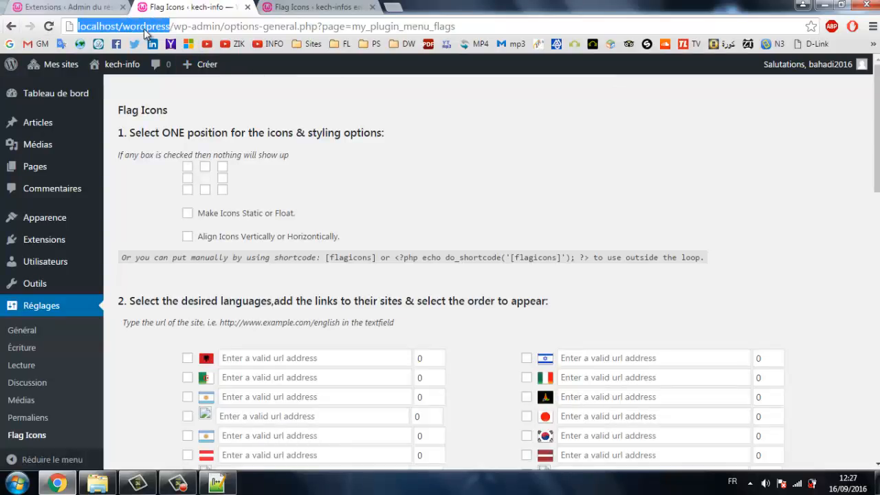
{"action": "right_click", "coordinate": [144, 29]}
{"action": "left_click", "coordinate": [190, 77]}
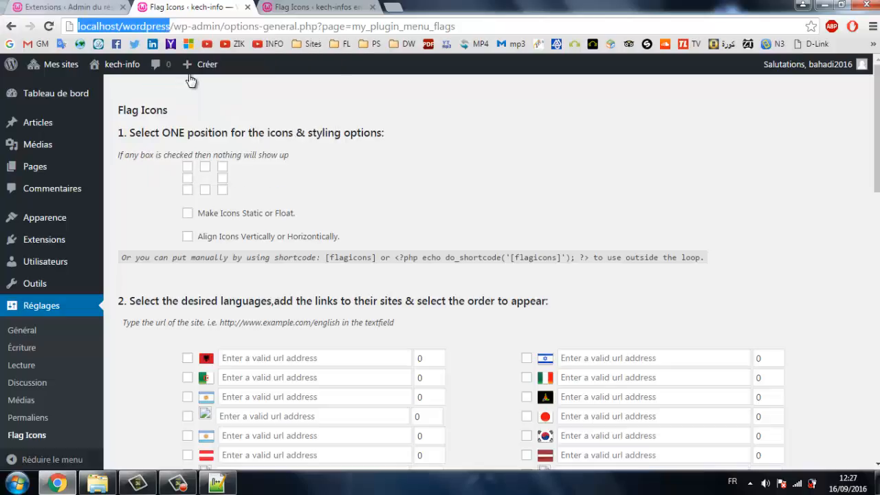
{"action": "scroll", "coordinate": [233, 445], "scroll_direction": "down", "scroll_amount": 8}
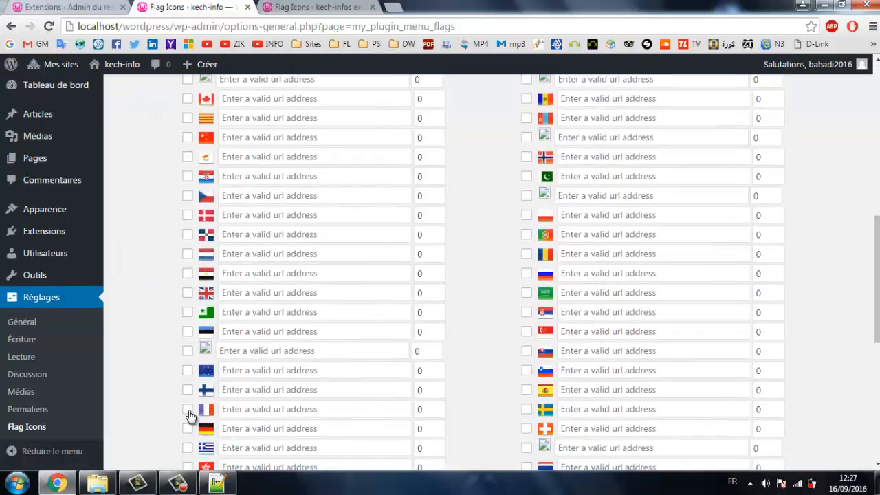
{"action": "left_click", "coordinate": [187, 409]}
{"action": "left_click", "coordinate": [246, 410]}
{"action": "right_click", "coordinate": [246, 410]}
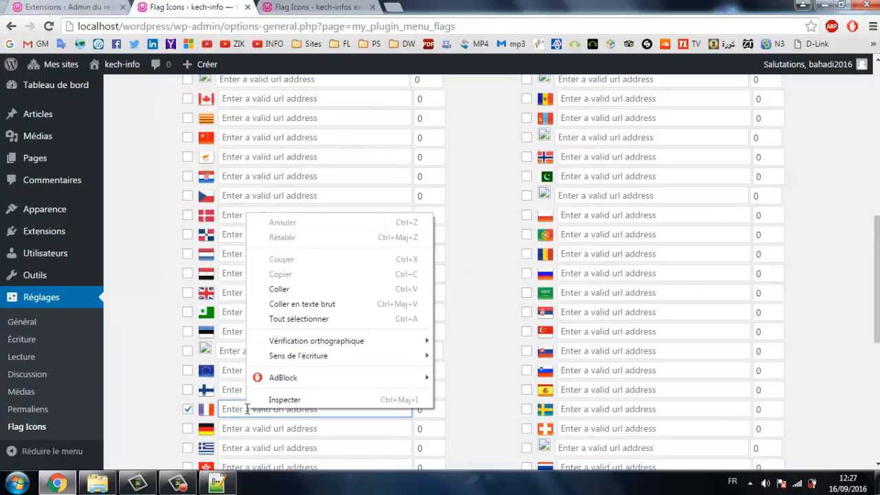
{"action": "left_click", "coordinate": [307, 293]}
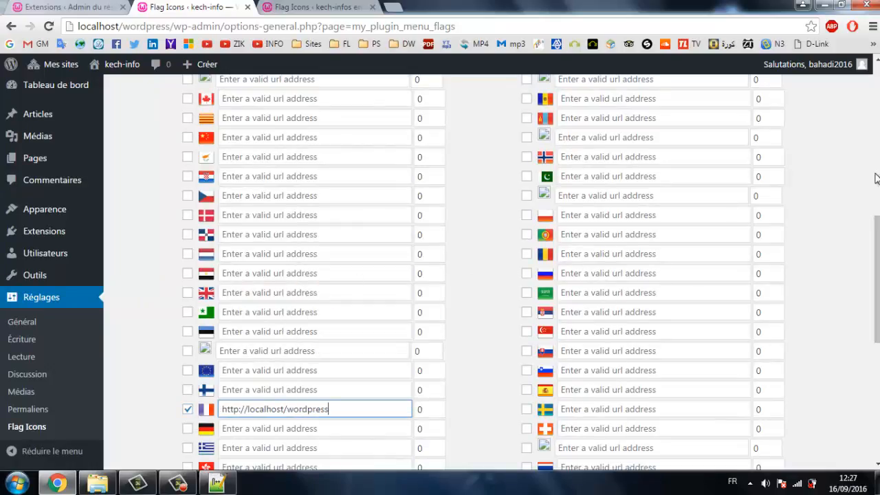
{"action": "scroll", "coordinate": [877, 178], "scroll_direction": "up", "scroll_amount": 8}
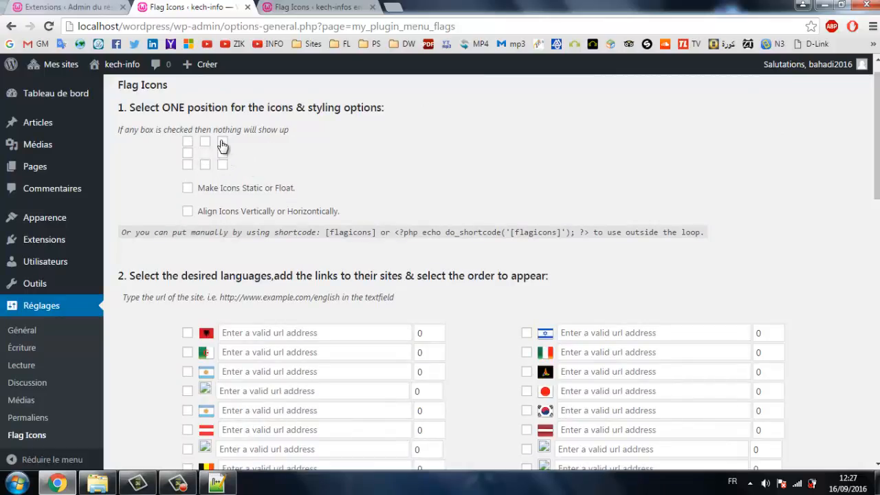
{"action": "left_click", "coordinate": [189, 190]}
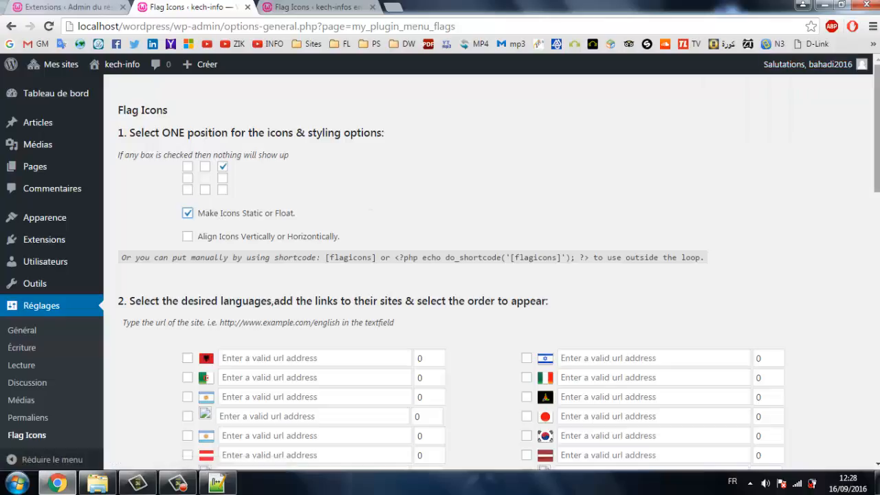
{"action": "scroll", "coordinate": [876, 123], "scroll_direction": "down", "scroll_amount": 1}
{"action": "mouse_move", "coordinate": [877, 130]}
{"action": "left_mouse_down"}
{"action": "mouse_move", "coordinate": [877, 374]}
{"action": "mouse_move", "coordinate": [877, 122]}
{"action": "left_mouse_up"}
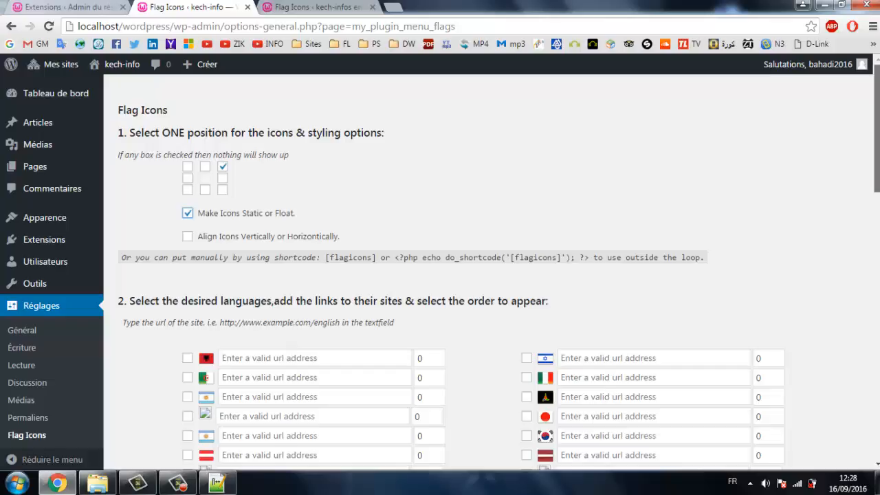
{"action": "scroll", "coordinate": [865, 217], "scroll_direction": "down", "scroll_amount": 3}
{"action": "left_click", "coordinate": [316, 6]}
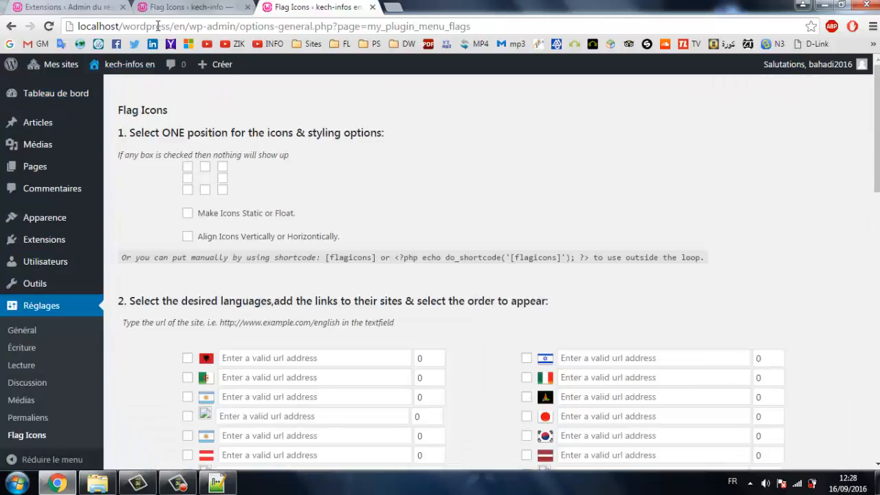
{"action": "left_click_drag", "start_coordinate": [185, 25], "coordinate": [2, 43]}
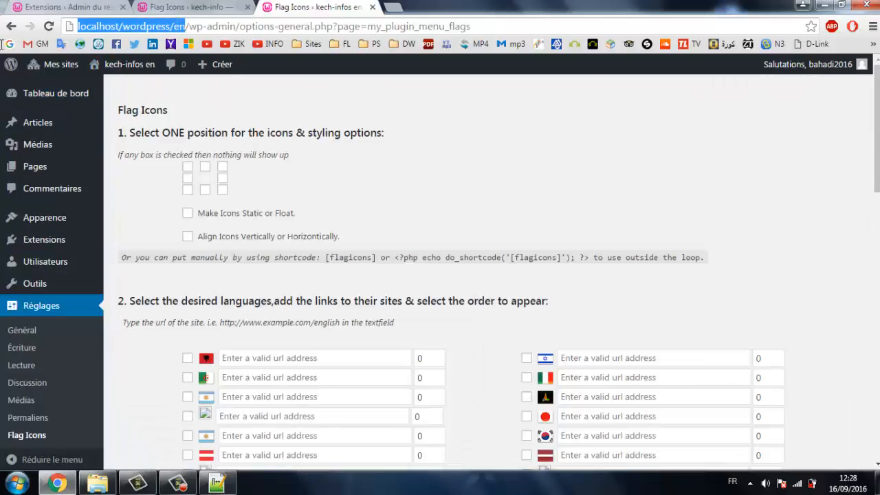
{"action": "right_click", "coordinate": [119, 26]}
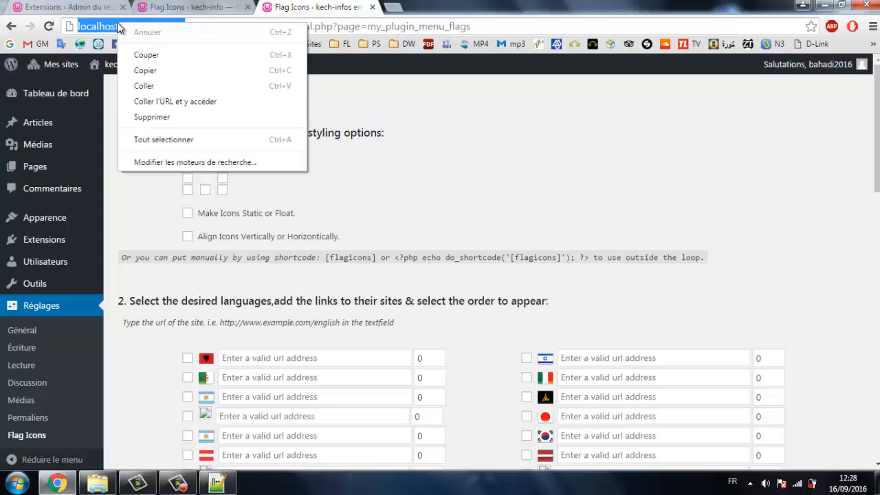
{"action": "left_click", "coordinate": [156, 70]}
{"action": "left_click", "coordinate": [218, 6]}
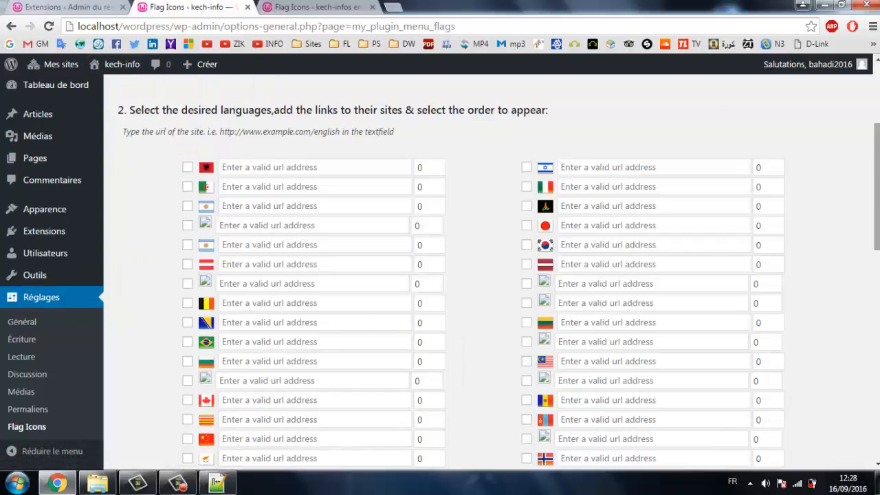
{"action": "scroll", "coordinate": [491, 273], "scroll_direction": "down", "scroll_amount": 5}
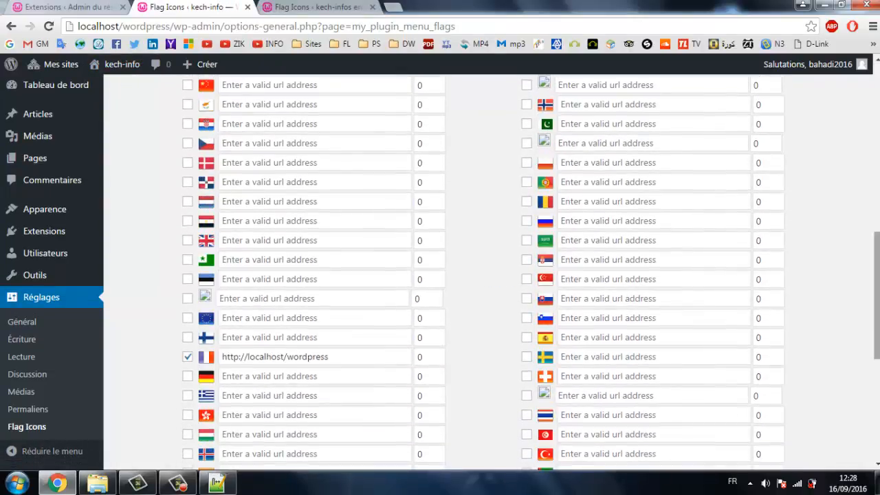
{"action": "scroll", "coordinate": [491, 273], "scroll_direction": "down", "scroll_amount": 2}
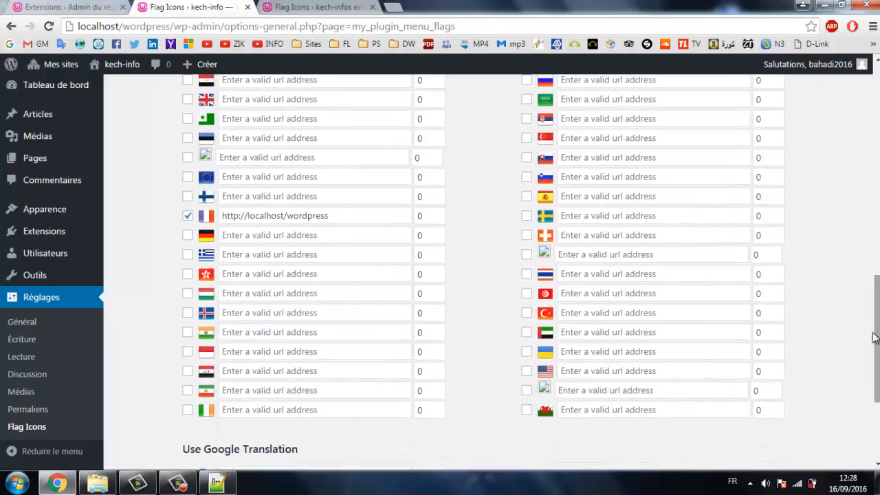
{"action": "left_click", "coordinate": [188, 100]}
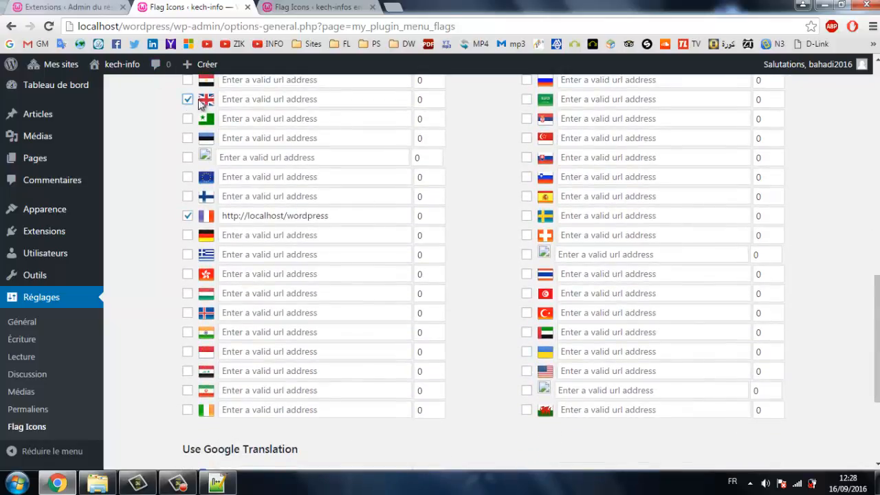
{"action": "left_click", "coordinate": [247, 100]}
{"action": "right_click", "coordinate": [248, 100]}
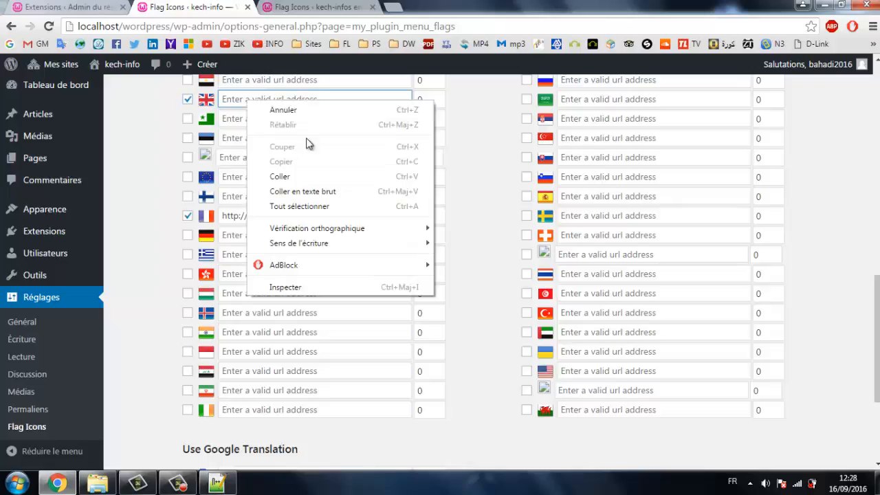
{"action": "left_click", "coordinate": [317, 177]}
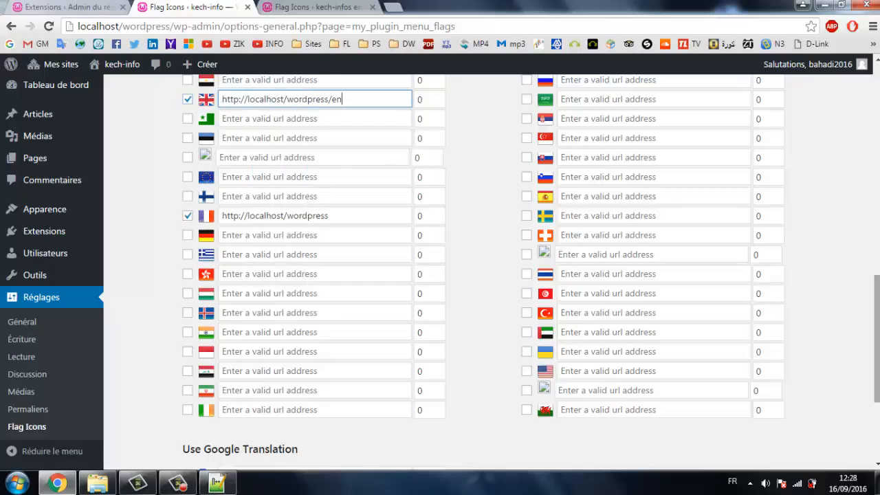
{"action": "scroll", "coordinate": [660, 412], "scroll_direction": "down", "scroll_amount": 2}
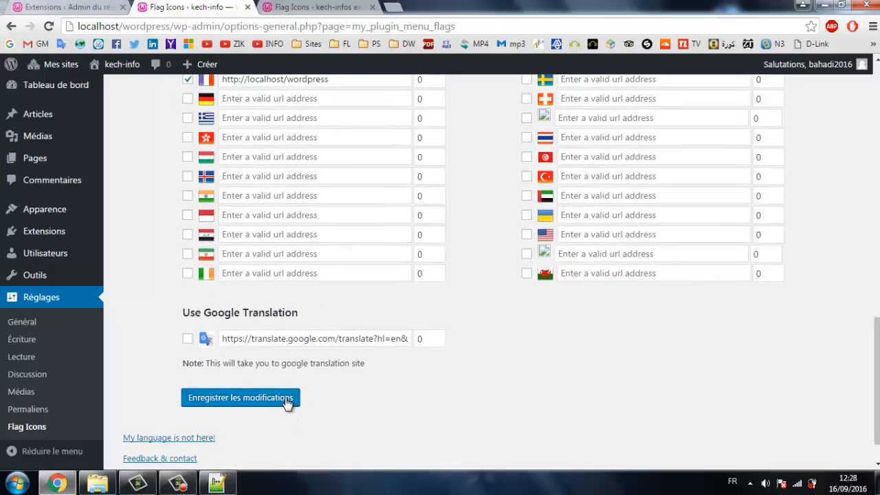
{"action": "left_click", "coordinate": [291, 401]}
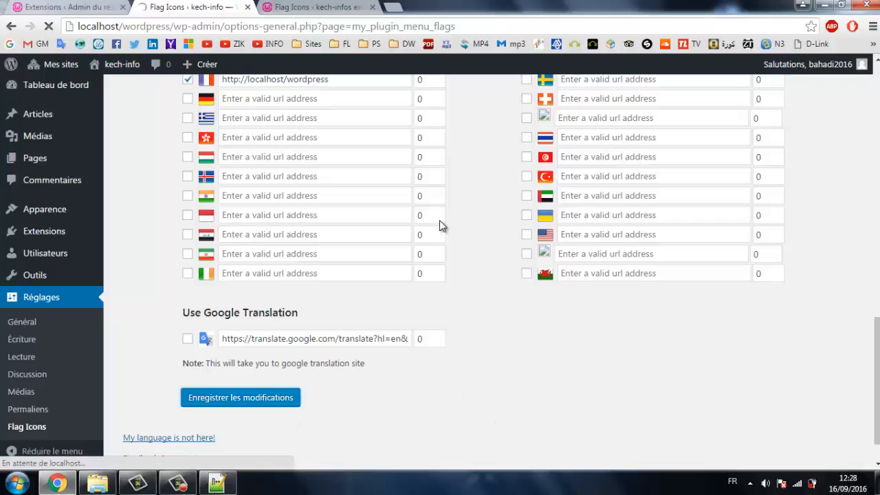
{"action": "left_click", "coordinate": [308, 7]}
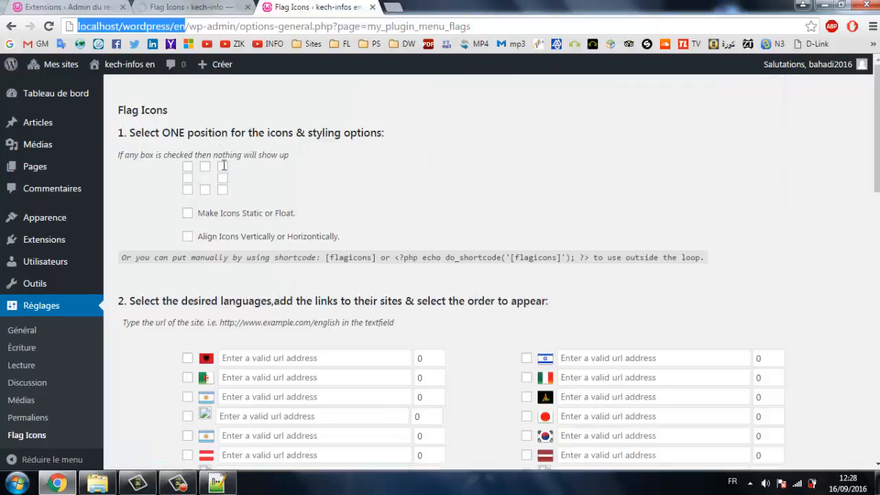
{"action": "left_click", "coordinate": [273, 25]}
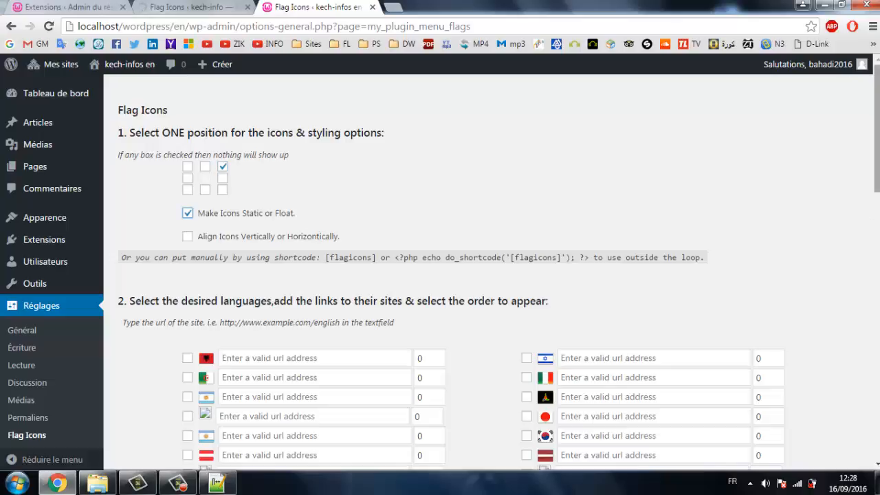
{"action": "left_click_drag", "start_coordinate": [877, 154], "coordinate": [877, 242]}
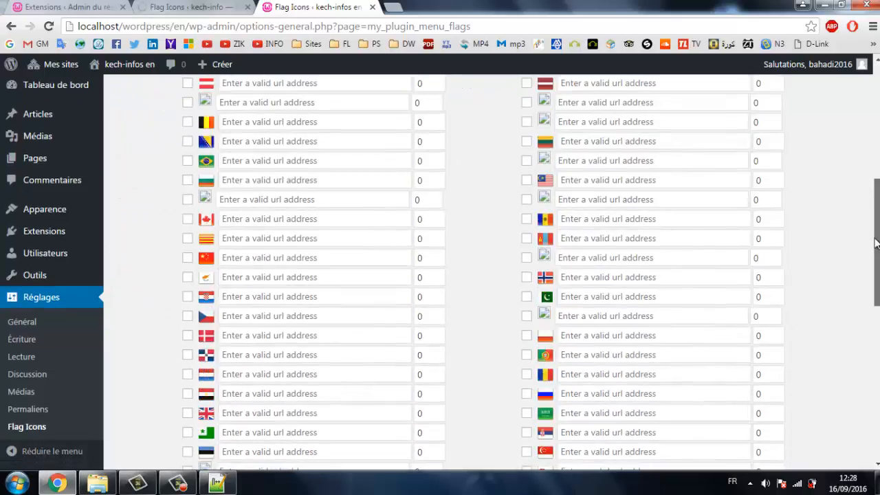
{"action": "scroll", "coordinate": [876, 242], "scroll_direction": "down", "scroll_amount": 3}
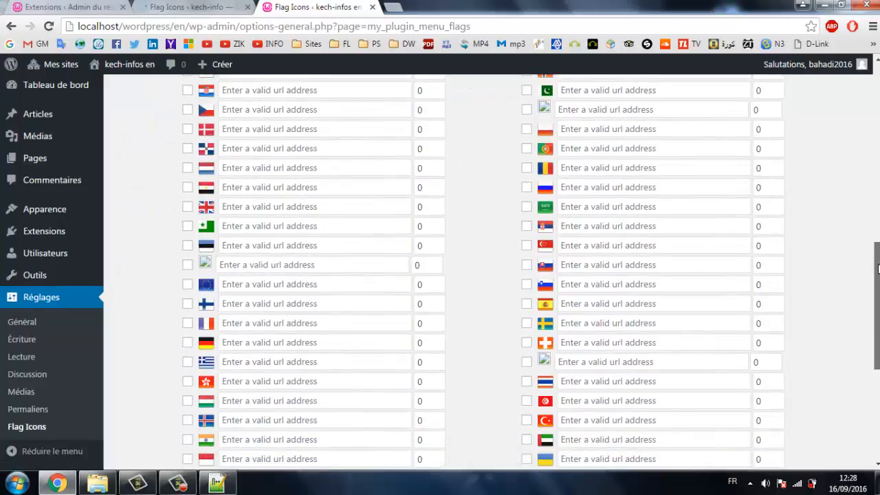
{"action": "scroll", "coordinate": [878, 268], "scroll_direction": "down", "scroll_amount": 2}
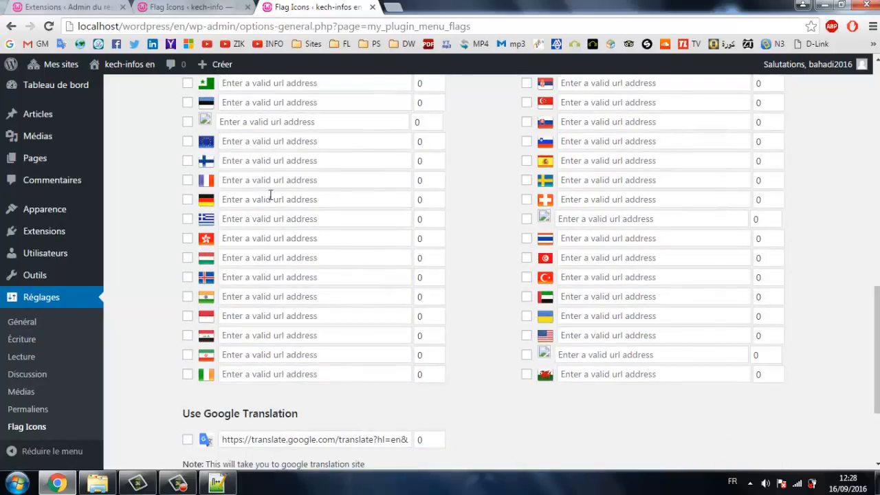
{"action": "scroll", "coordinate": [876, 334], "scroll_direction": "up", "scroll_amount": 1}
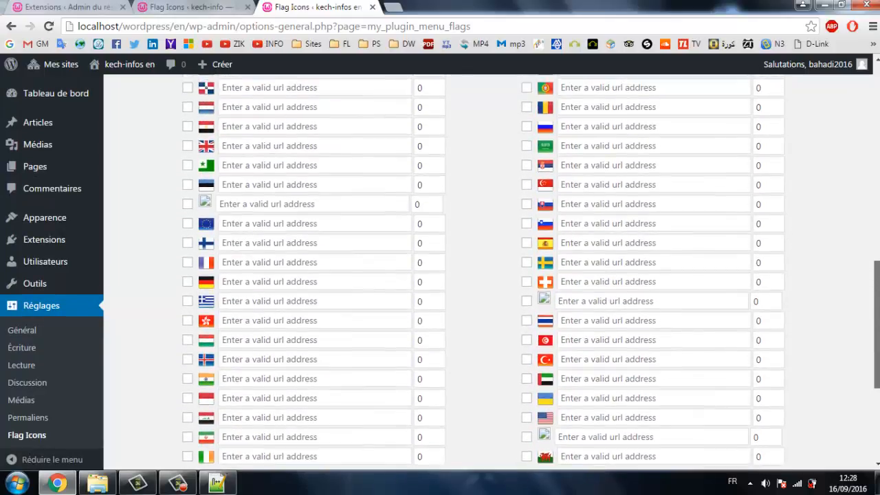
{"action": "left_click", "coordinate": [187, 146]}
{"action": "left_click", "coordinate": [255, 145]}
{"action": "right_click", "coordinate": [256, 145]}
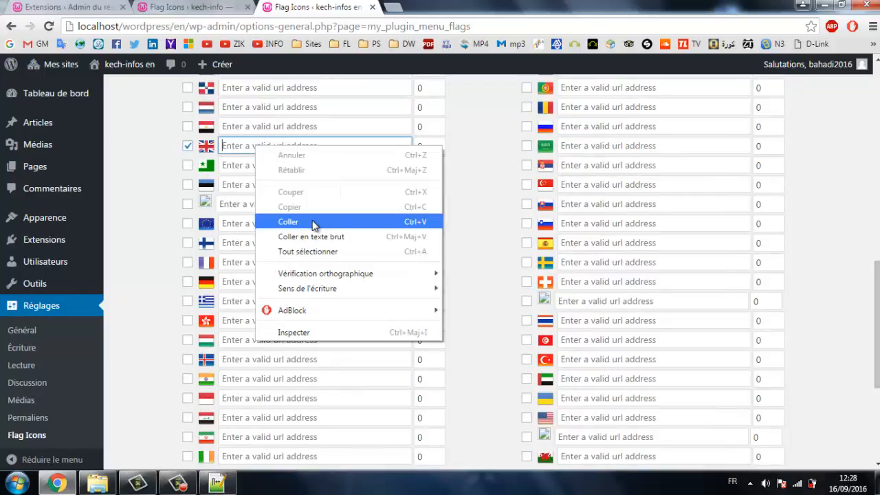
{"action": "left_click", "coordinate": [312, 223]}
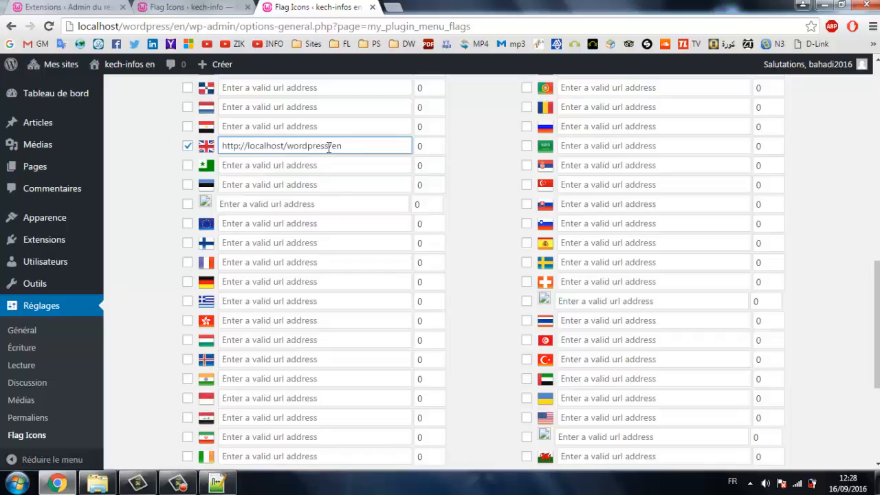
{"action": "left_click_drag", "start_coordinate": [330, 146], "coordinate": [157, 148]}
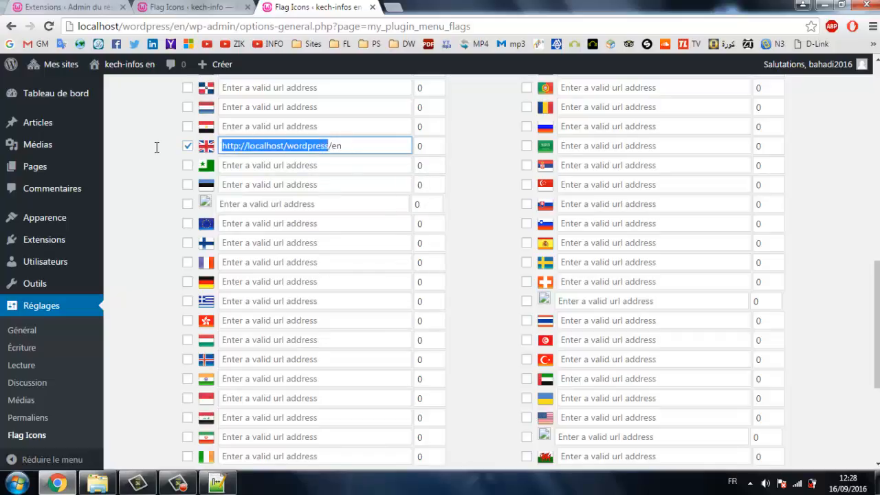
{"action": "right_click", "coordinate": [258, 149]}
{"action": "left_click", "coordinate": [297, 177]}
{"action": "left_click", "coordinate": [187, 264]}
{"action": "right_click", "coordinate": [242, 262]}
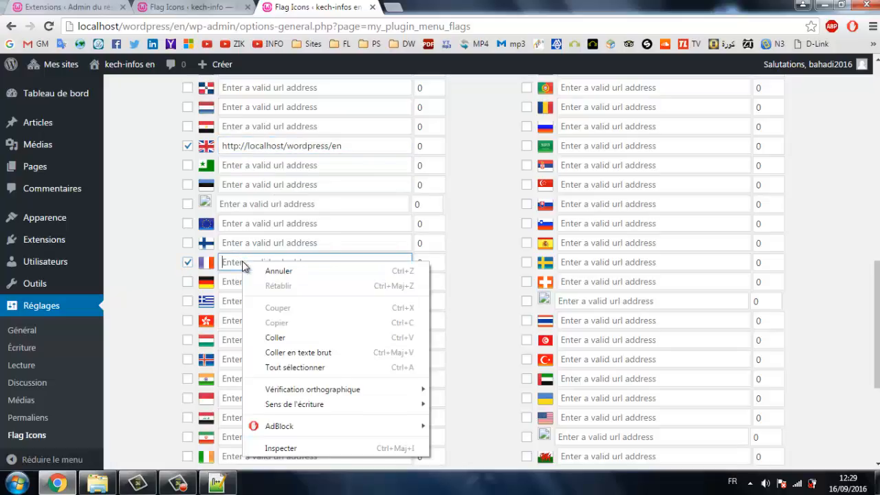
{"action": "left_click", "coordinate": [296, 342]}
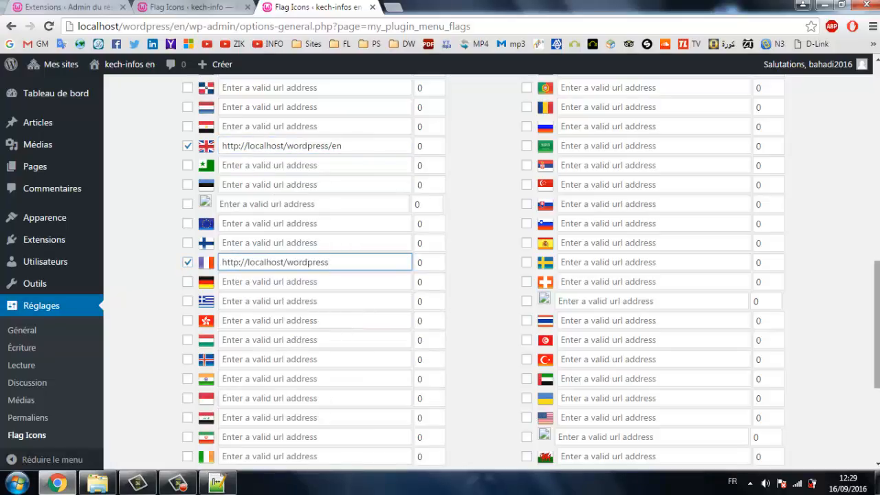
{"action": "scroll", "coordinate": [413, 334], "scroll_direction": "down", "scroll_amount": 4}
{"action": "left_click", "coordinate": [273, 355]}
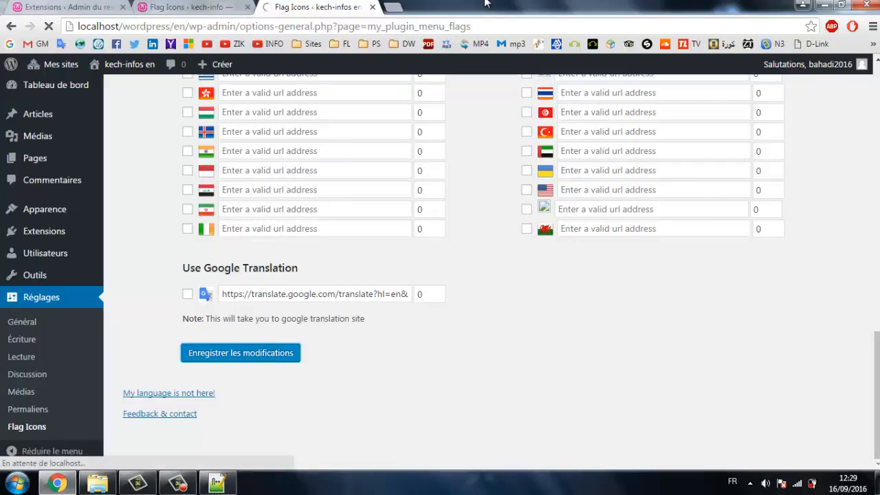
{"action": "left_click", "coordinate": [211, 6]}
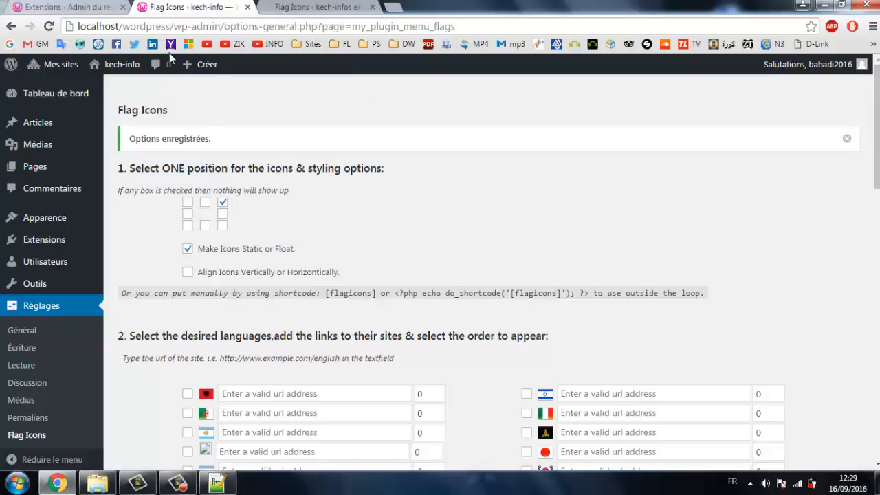
{"action": "mouse_move", "coordinate": [113, 66]}
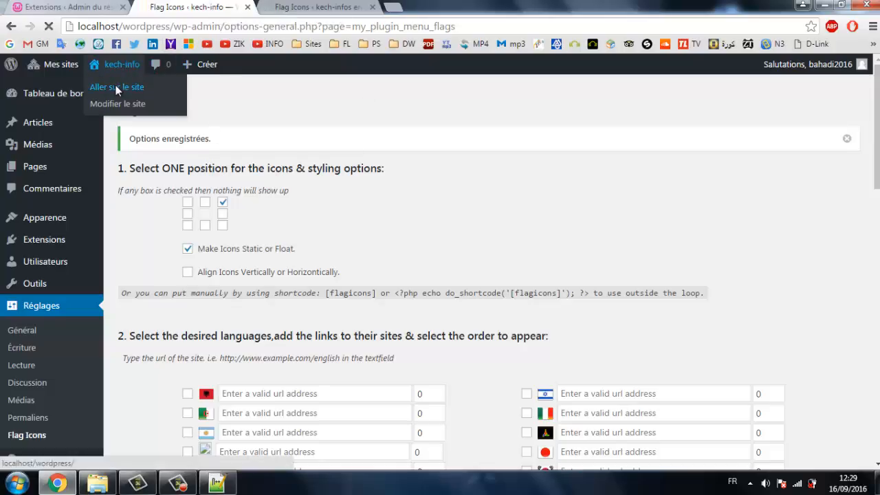
{"action": "left_click", "coordinate": [117, 88]}
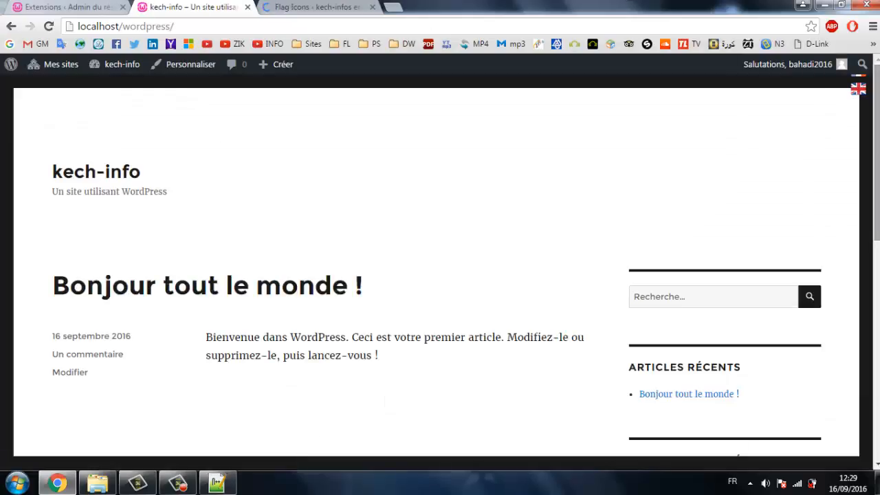
{"action": "mouse_move", "coordinate": [775, 78]}
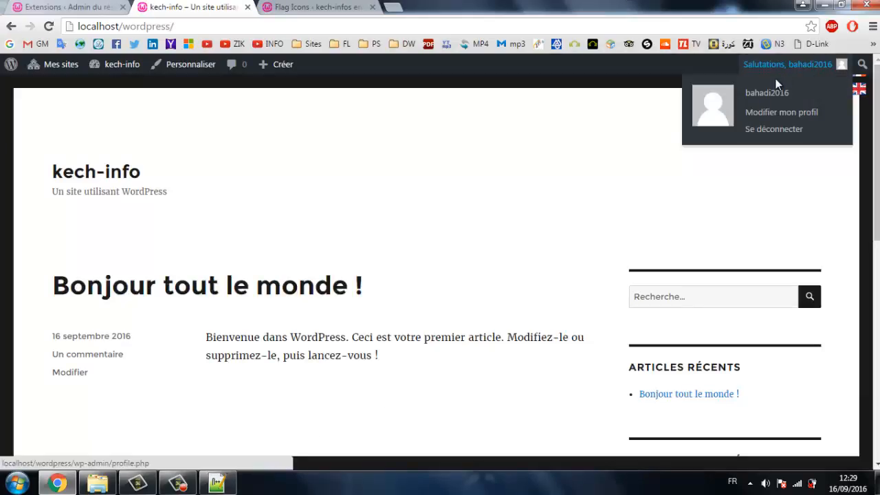
{"action": "left_click", "coordinate": [769, 131]}
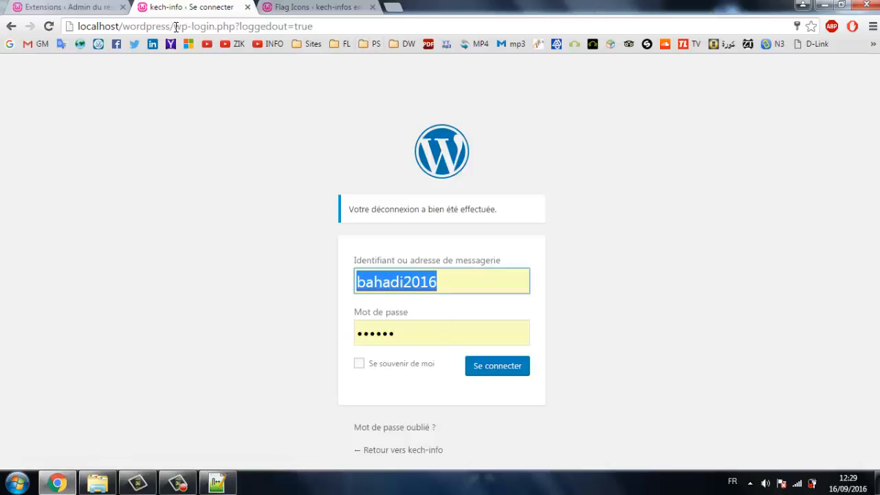
{"action": "left_click_drag", "start_coordinate": [174, 26], "coordinate": [803, 39]}
{"action": "key", "text": "BackSpace"}
{"action": "key", "text": "Return"}
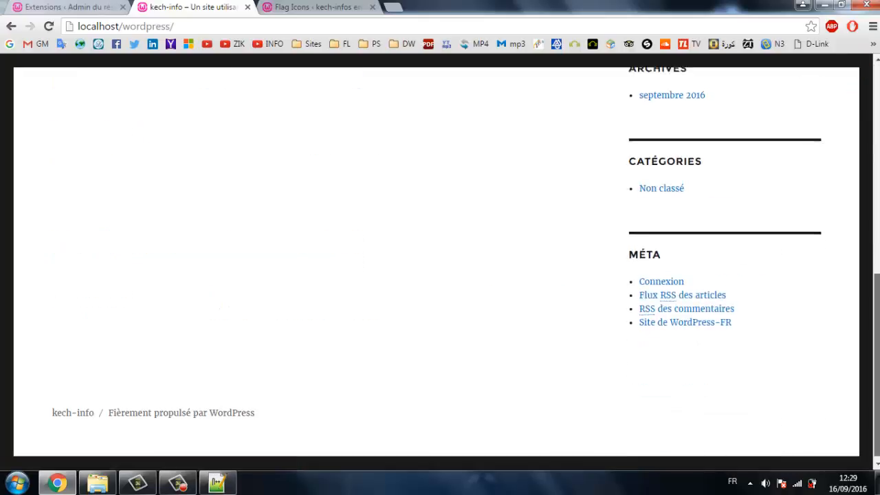
{"action": "mouse_move", "coordinate": [876, 88]}
{"action": "left_mouse_down"}
{"action": "mouse_move", "coordinate": [876, 274]}
{"action": "mouse_move", "coordinate": [876, 87]}
{"action": "left_mouse_up"}
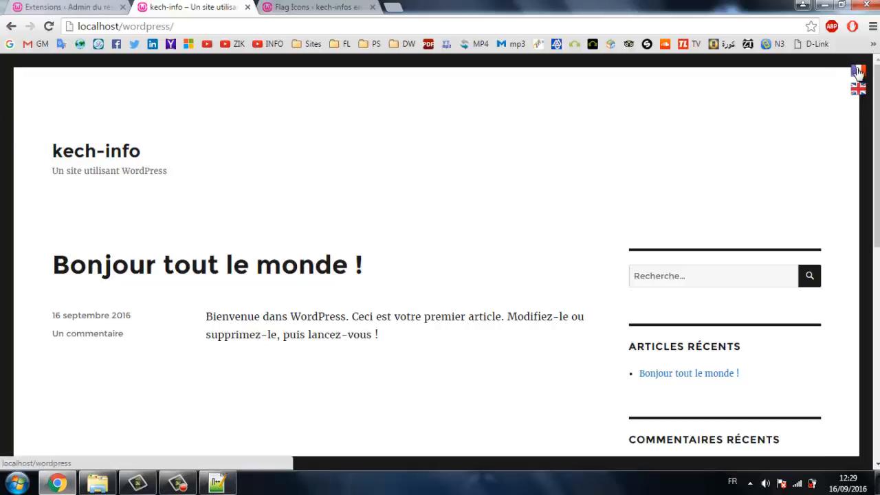
Follow the UK flag to kech-infos en, closing the third Flag Icons tab along the way.
{"action": "scroll", "coordinate": [859, 72], "scroll_direction": "down", "scroll_amount": 4}
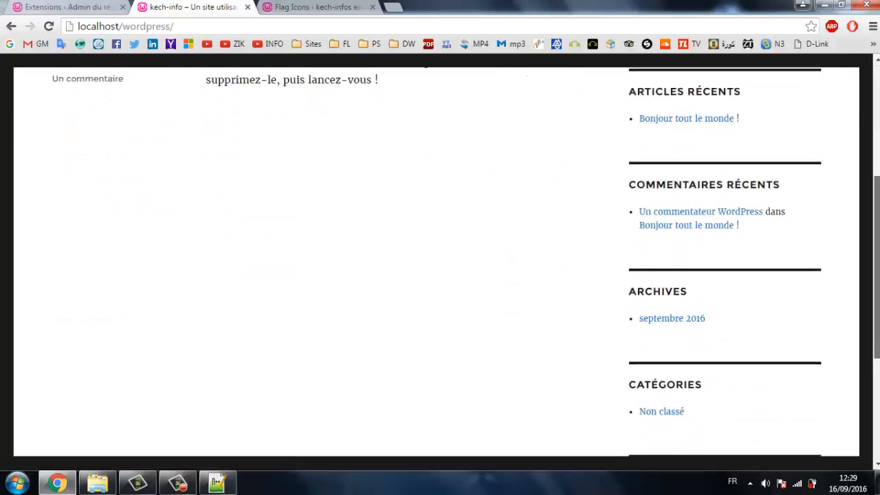
{"action": "scroll", "coordinate": [859, 72], "scroll_direction": "up", "scroll_amount": 4}
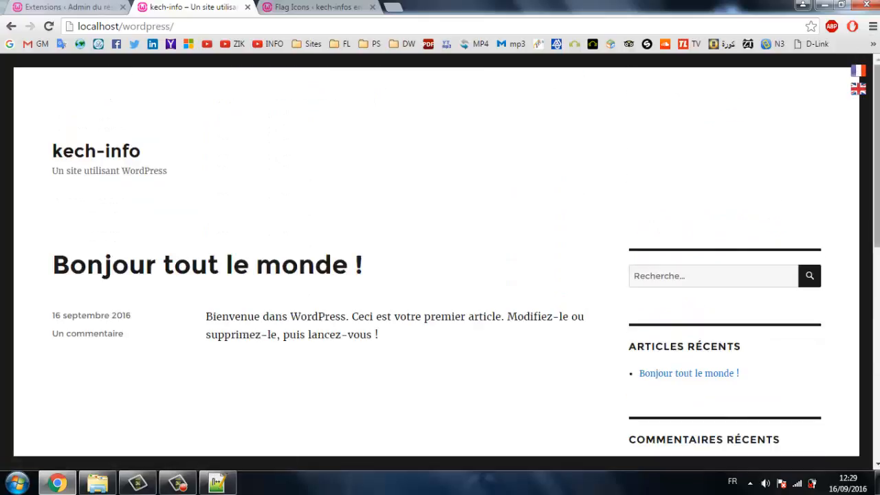
{"action": "scroll", "coordinate": [859, 71], "scroll_direction": "down", "scroll_amount": 4}
{"action": "scroll", "coordinate": [858, 72], "scroll_direction": "up", "scroll_amount": 4}
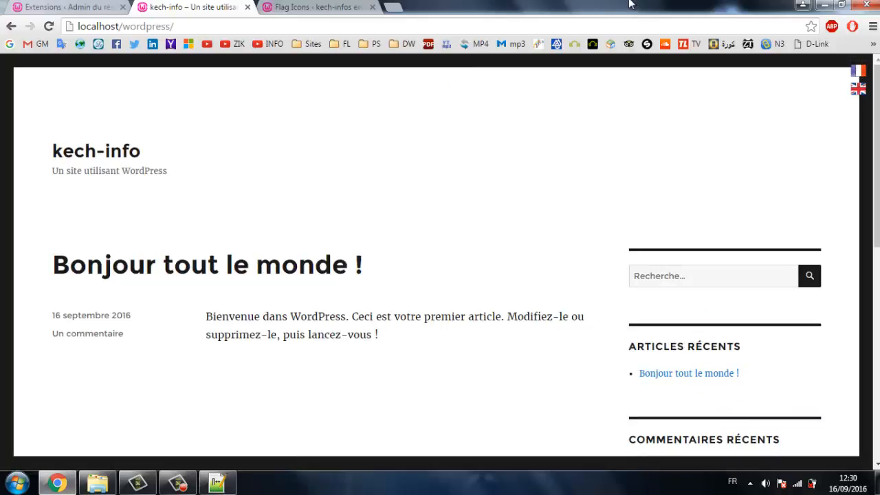
{"action": "left_click", "coordinate": [859, 90]}
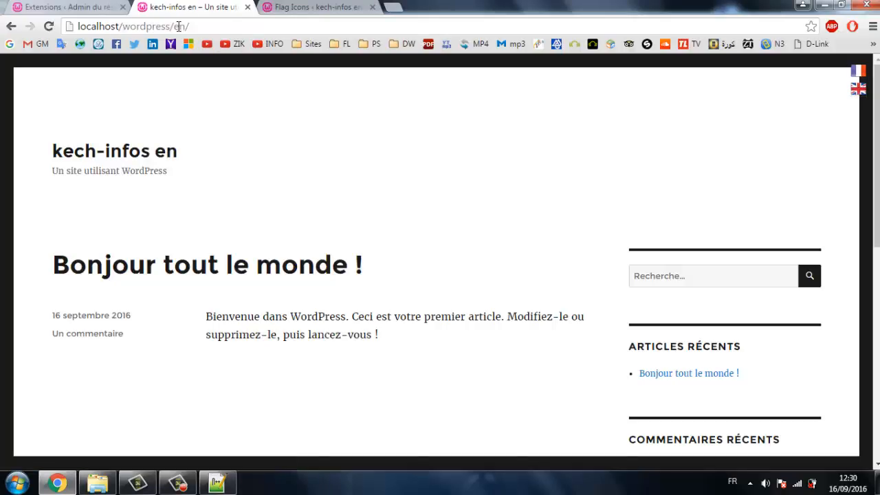
{"action": "left_click", "coordinate": [373, 7]}
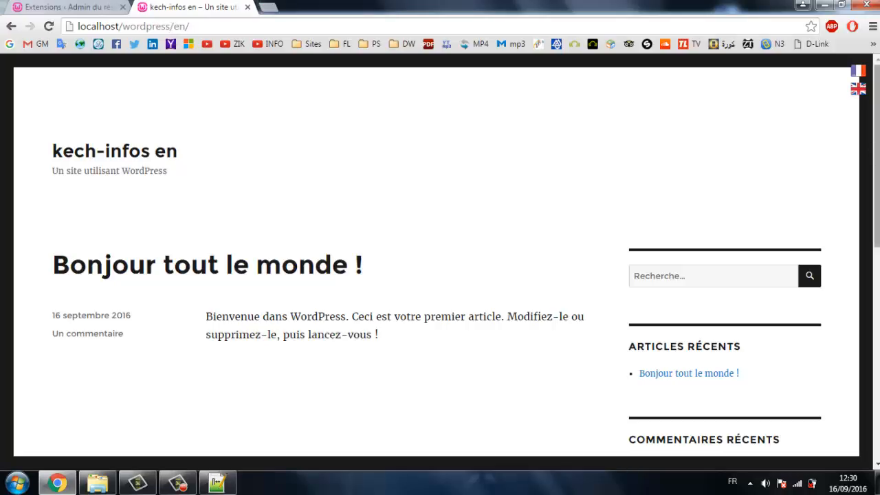
{"action": "left_click", "coordinate": [858, 98]}
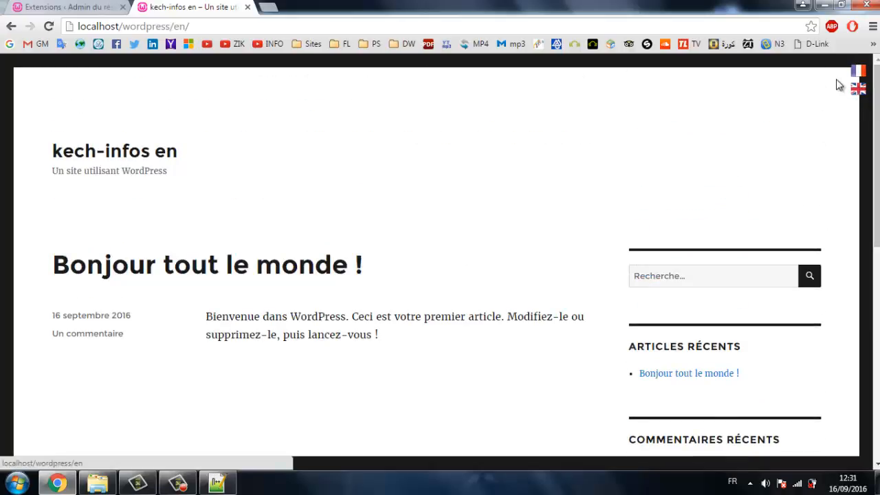
Go to localhost/wordpress/wp-admin and sign in to the admin area.
{"action": "left_click", "coordinate": [95, 7]}
{"action": "left_click", "coordinate": [178, 5]}
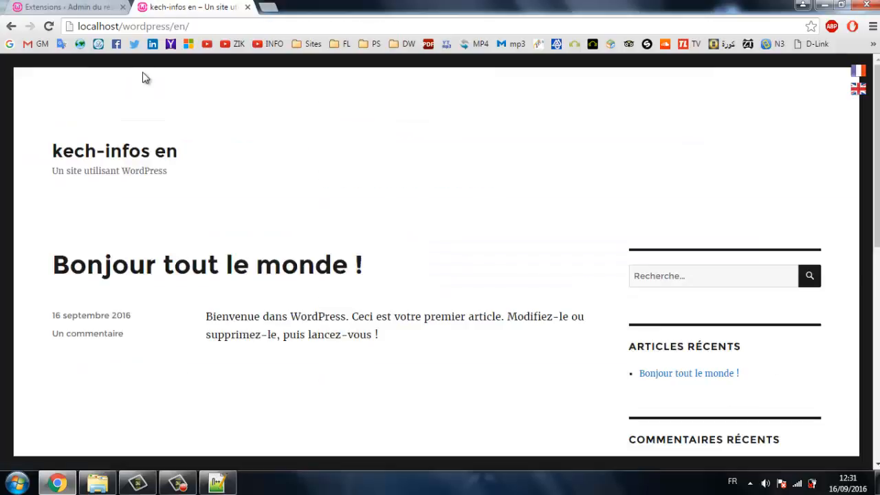
{"action": "left_click", "coordinate": [203, 25]}
{"action": "left_click", "coordinate": [203, 25]}
{"action": "key", "text": "BackSpace"}
{"action": "key", "text": "BackSpace"}
{"action": "key", "text": "BackSpace"}
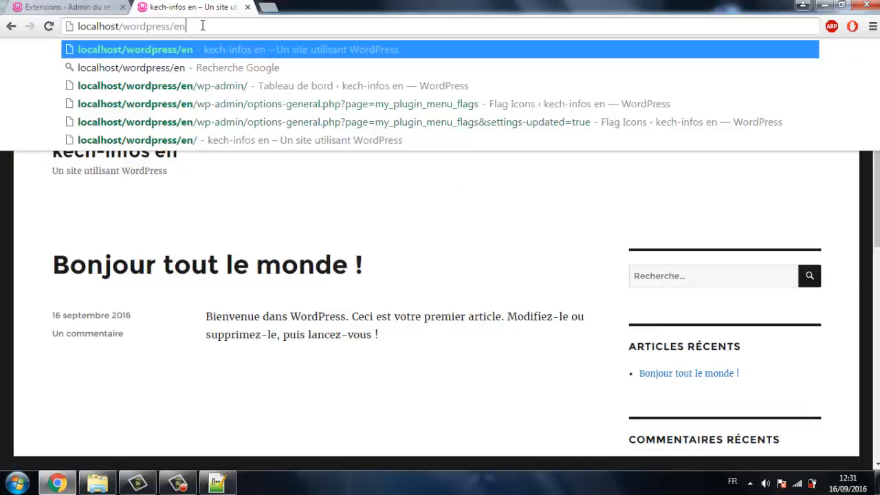
{"action": "type", "text": "wp-admin/"}
{"action": "key", "text": "Return"}
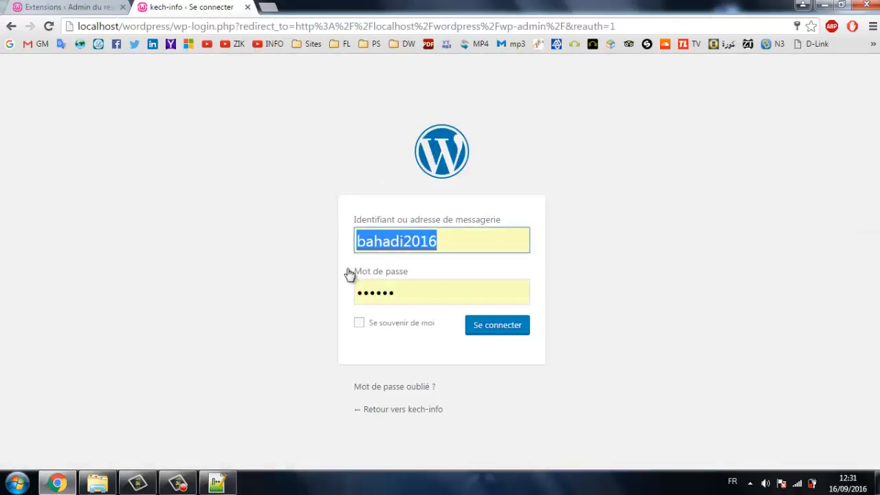
{"action": "left_click", "coordinate": [491, 330]}
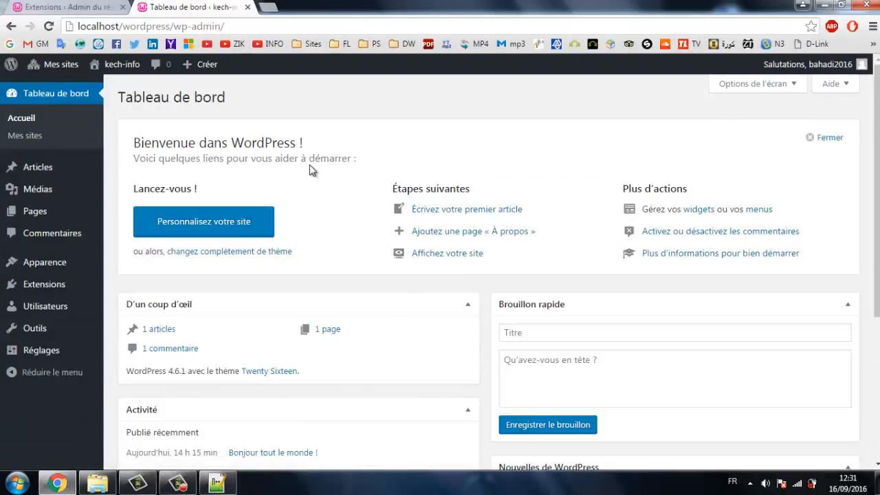
In kech-info's Flag Icons settings, tick Align Icons Vertically or Horizontally.
{"action": "mouse_move", "coordinate": [69, 65]}
{"action": "mouse_move", "coordinate": [90, 122]}
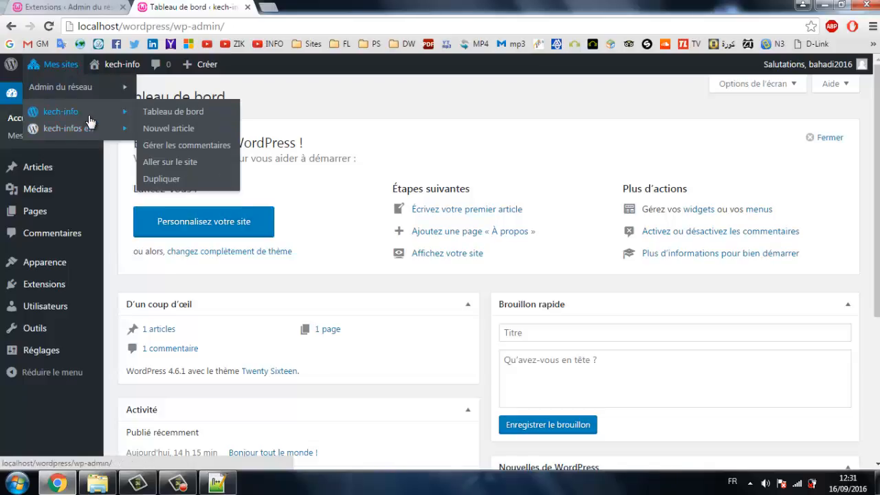
{"action": "left_click", "coordinate": [180, 111]}
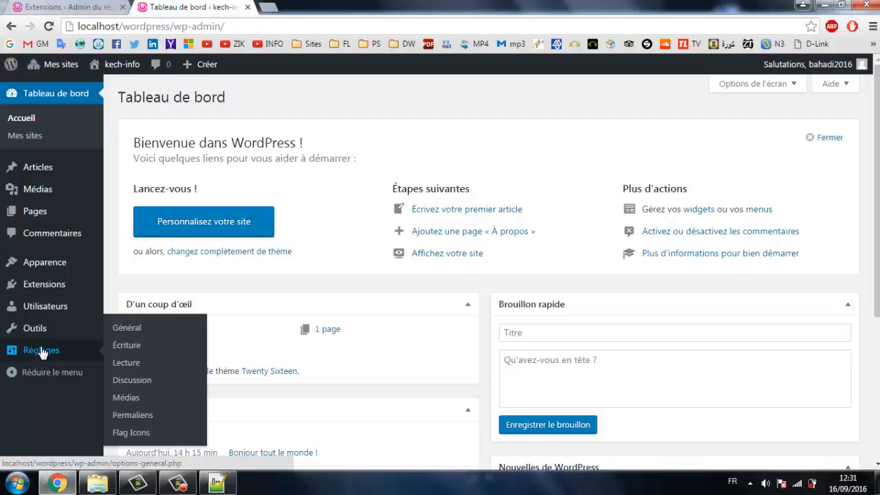
{"action": "left_click", "coordinate": [145, 432]}
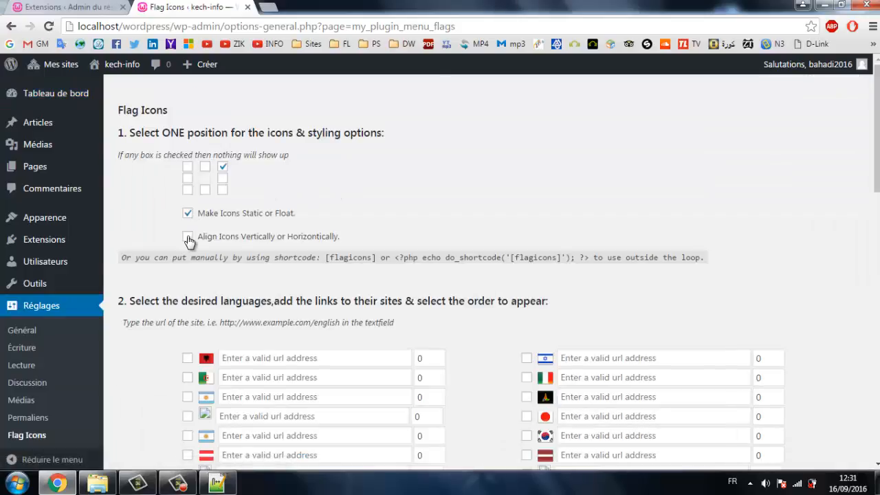
{"action": "left_click", "coordinate": [188, 237]}
{"action": "left_click_drag", "start_coordinate": [877, 158], "coordinate": [876, 425]}
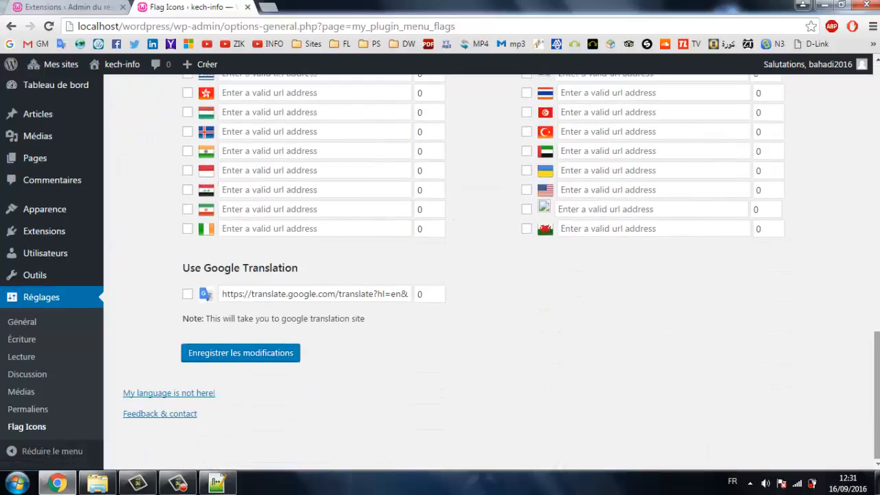
Save the Flag Icons settings and view the kech-info site.
{"action": "left_click", "coordinate": [289, 358]}
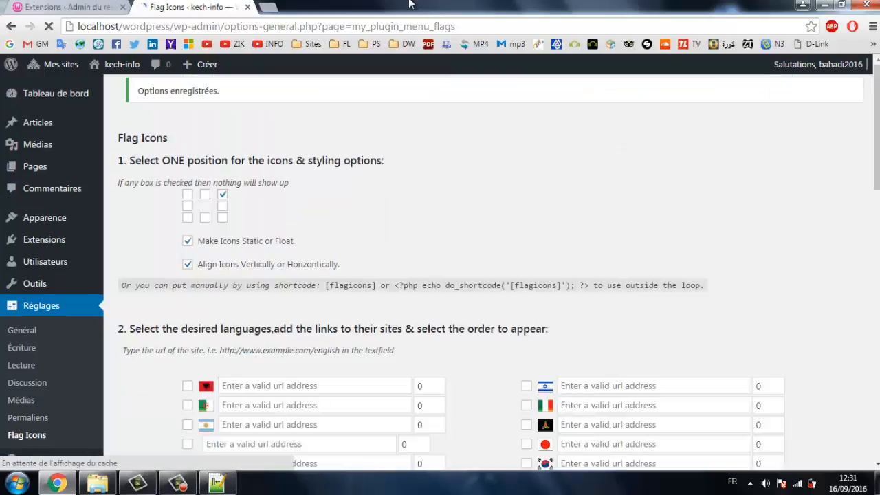
{"action": "mouse_move", "coordinate": [113, 68]}
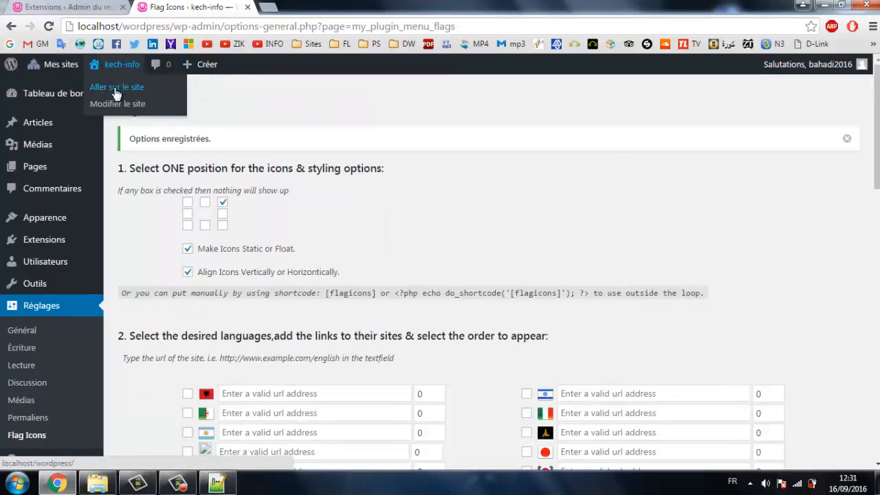
{"action": "left_click", "coordinate": [114, 88]}
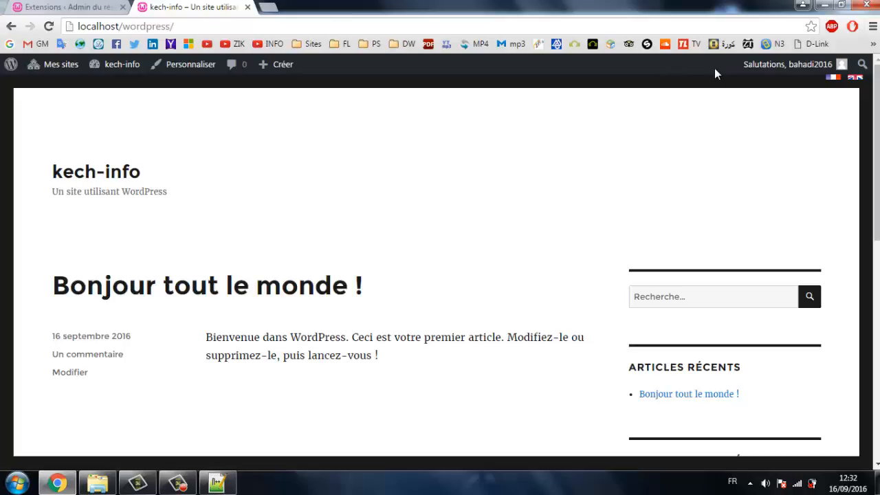
Log out, then load localhost/wordpress/ to see the flags side by side.
{"action": "mouse_move", "coordinate": [764, 68]}
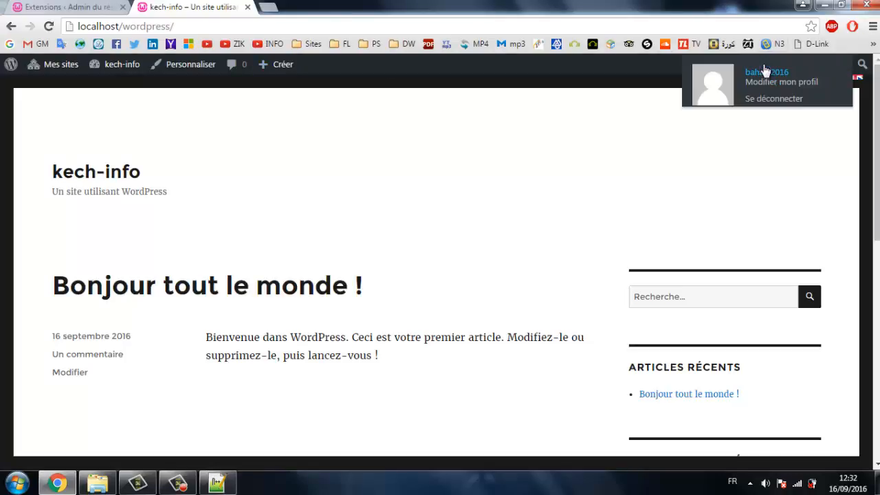
{"action": "left_click", "coordinate": [763, 100]}
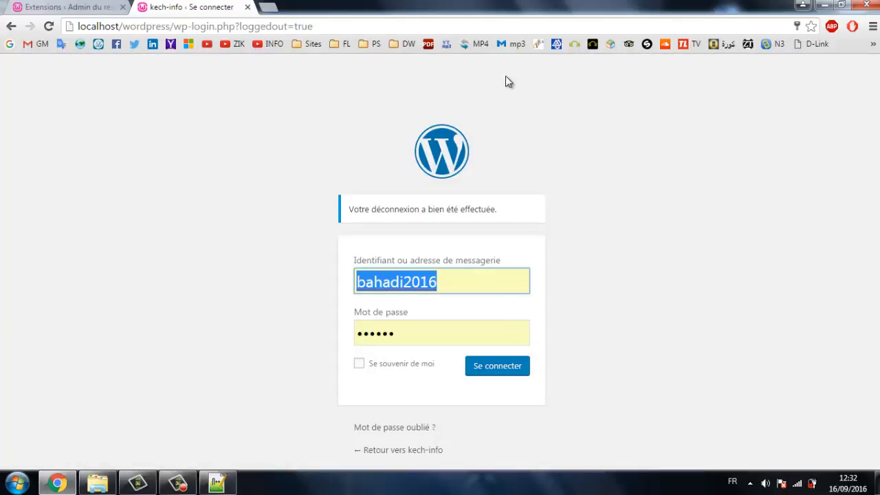
{"action": "left_click_drag", "start_coordinate": [173, 26], "coordinate": [200, 26]}
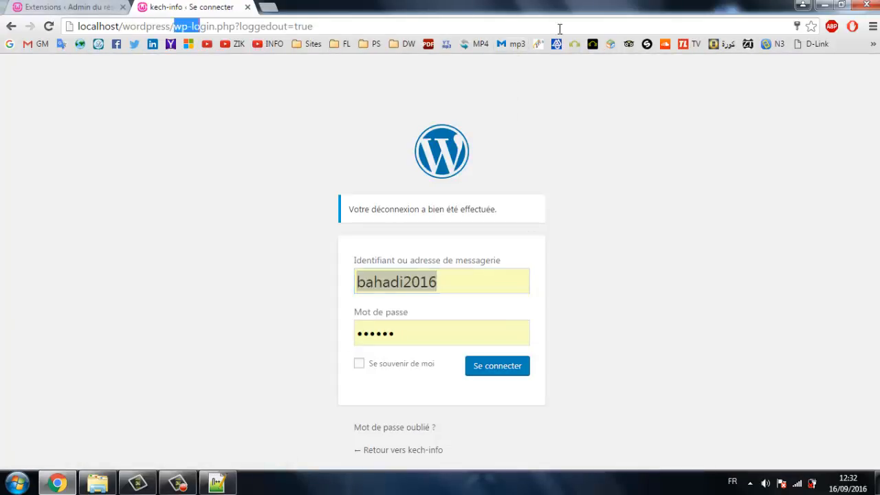
{"action": "left_click_drag", "start_coordinate": [559, 29], "coordinate": [619, 40]}
{"action": "key", "text": "BackSpace"}
{"action": "key", "text": "Return"}
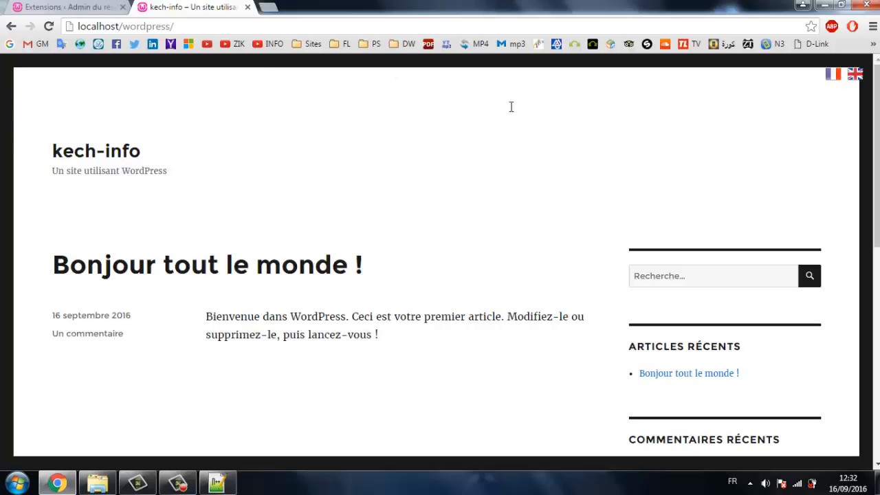
{"action": "left_click_drag", "start_coordinate": [511, 107], "coordinate": [857, 101]}
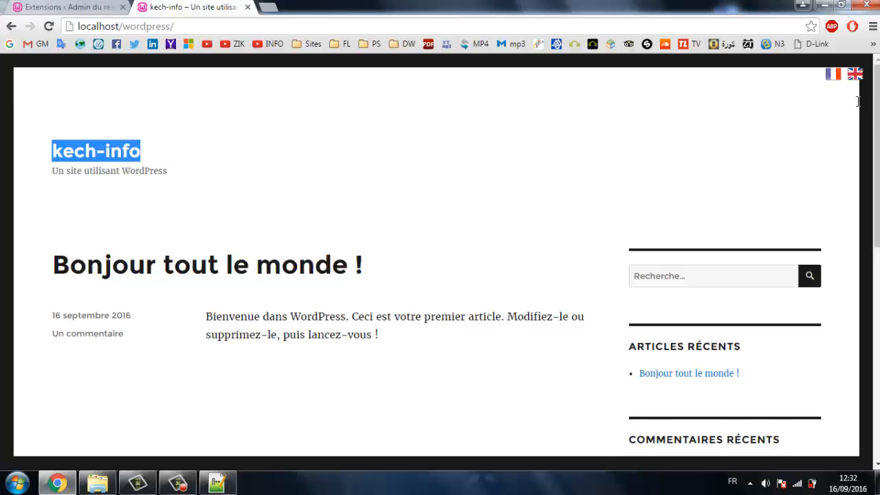
{"action": "left_click", "coordinate": [603, 134]}
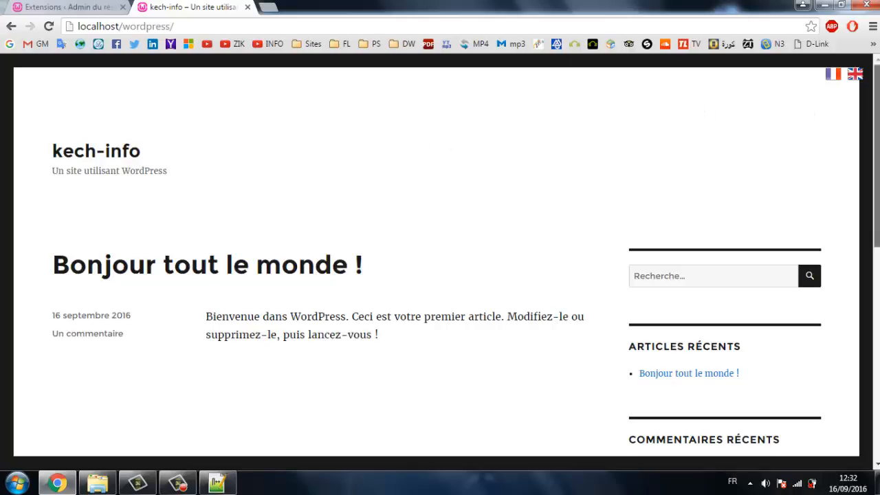
{"action": "scroll", "coordinate": [872, 138], "scroll_direction": "down", "scroll_amount": 6}
{"action": "left_click_drag", "start_coordinate": [876, 341], "coordinate": [876, 138]}
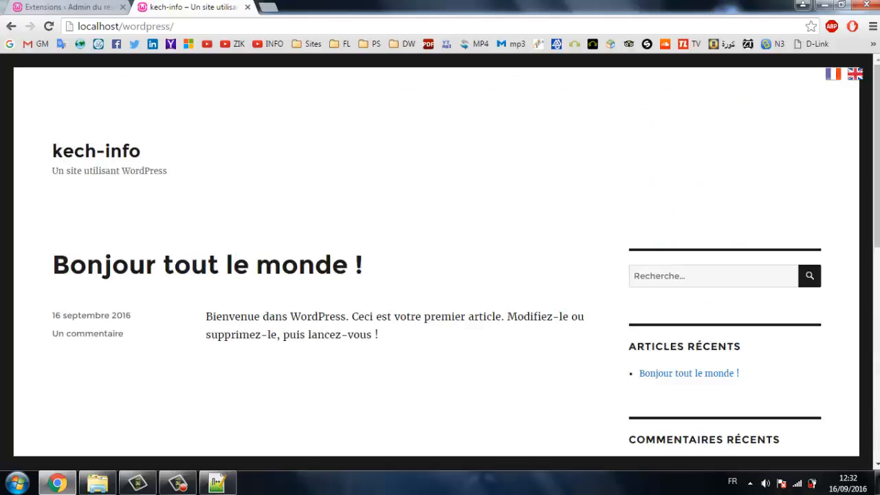
{"action": "left_click", "coordinate": [49, 6]}
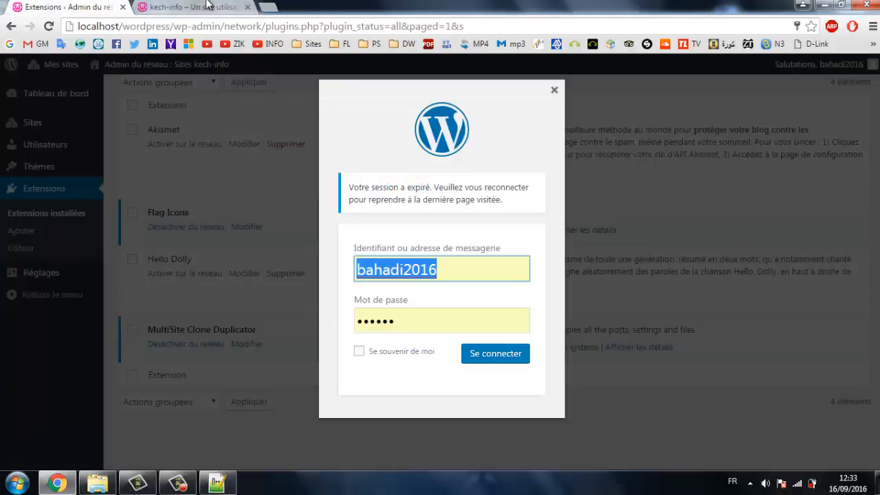
{"action": "left_click", "coordinate": [209, 4]}
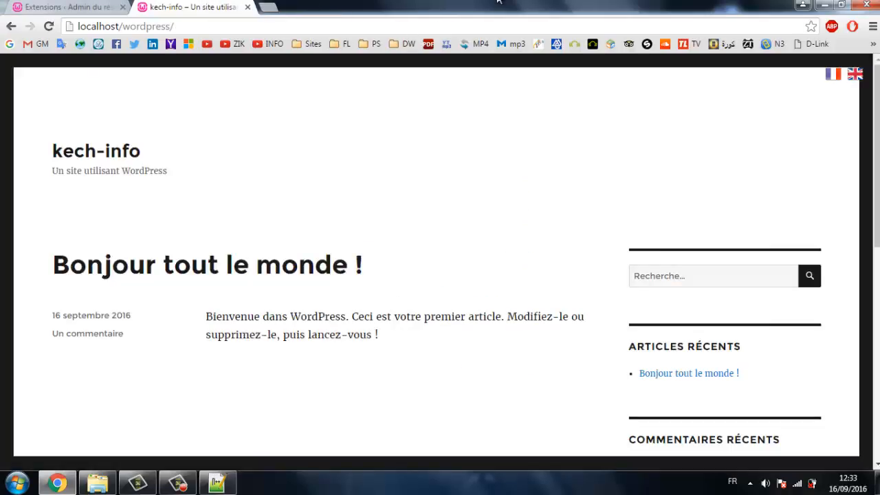